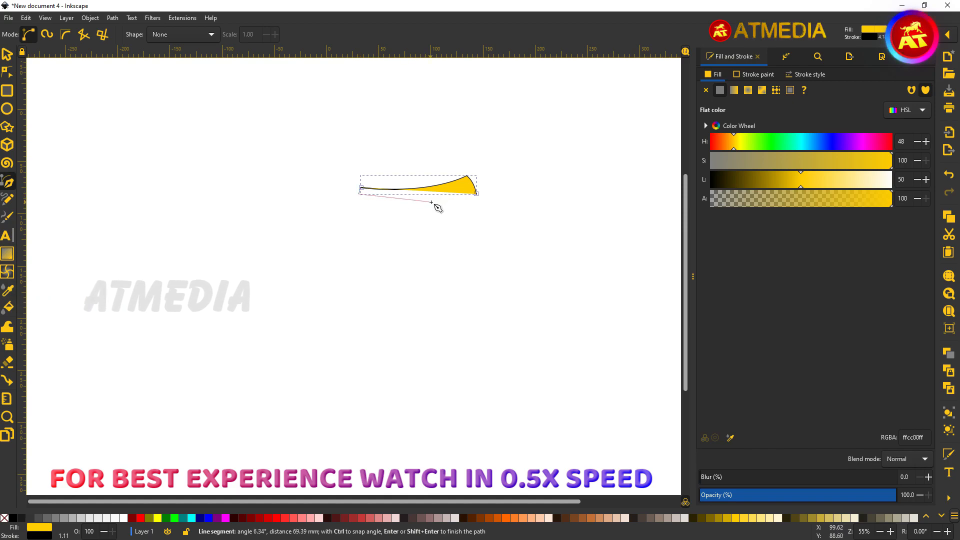
Step: Draw the curved 7-shaped stem path with the Pen tool
left_click(439, 198)
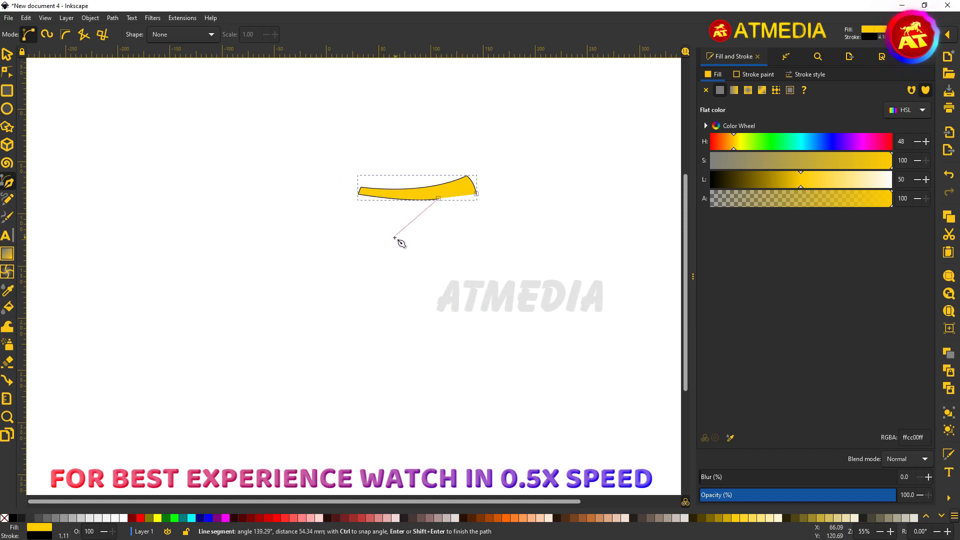
left_click_drag(385, 268, 385, 308)
key("Return")
left_click(386, 268)
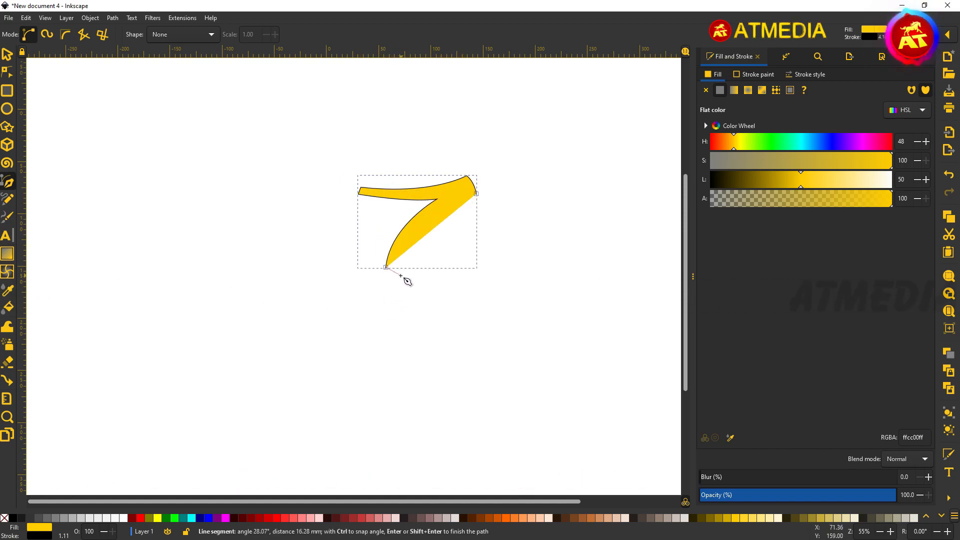
left_click_drag(526, 172, 547, 169)
Step: Fill the stem orange and thicken its black outline to 5.906 mm
left_click(7, 54)
left_click_drag(731, 144, 719, 144)
left_click_drag(801, 182, 789, 182)
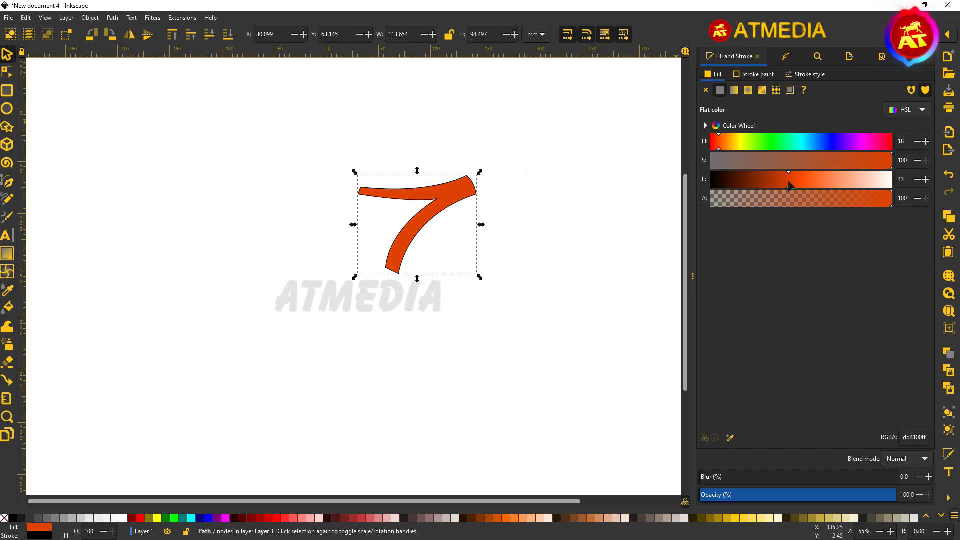
left_click(726, 143)
left_click(806, 74)
left_click(766, 95)
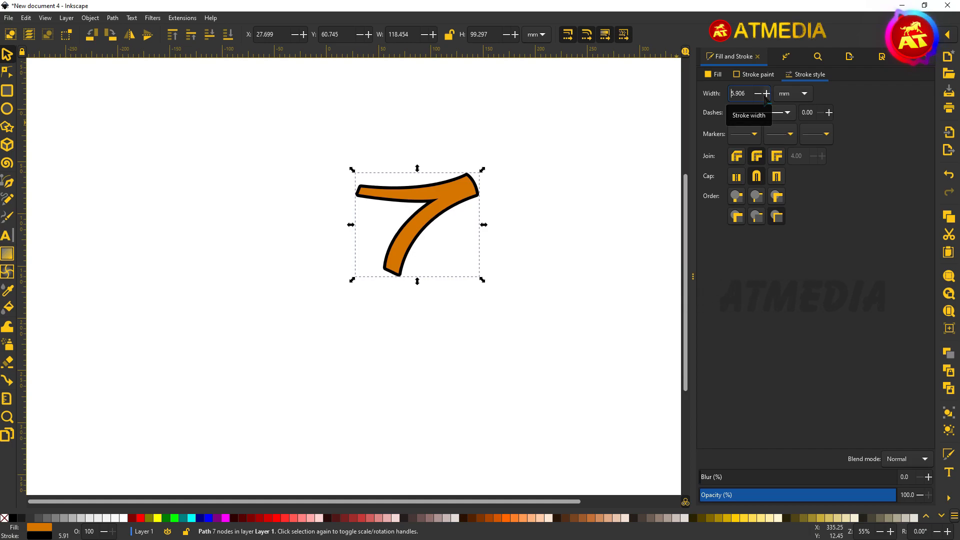
left_click(465, 350)
left_click(7, 181)
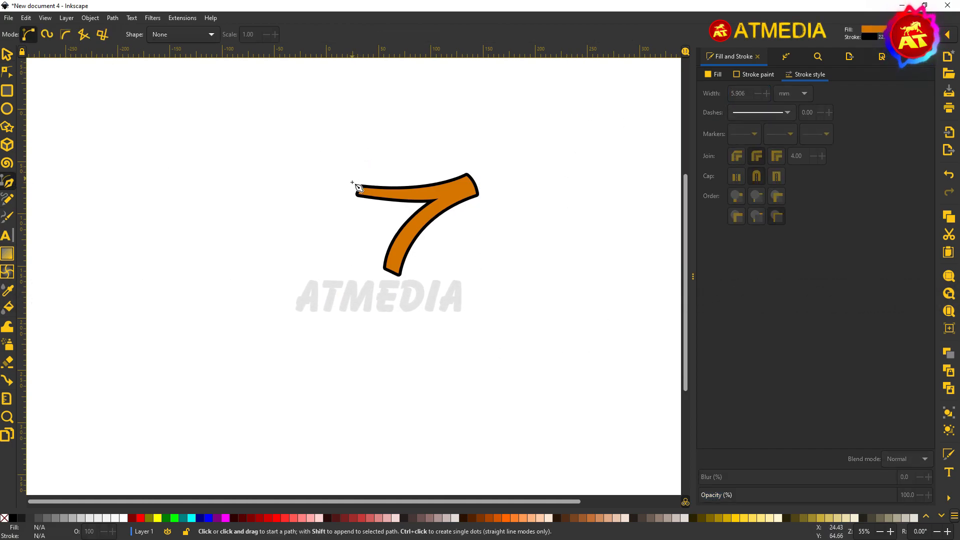
Step: Start the leaf at the stem's upper-left end and trace its left lobes and notches
left_click(355, 190)
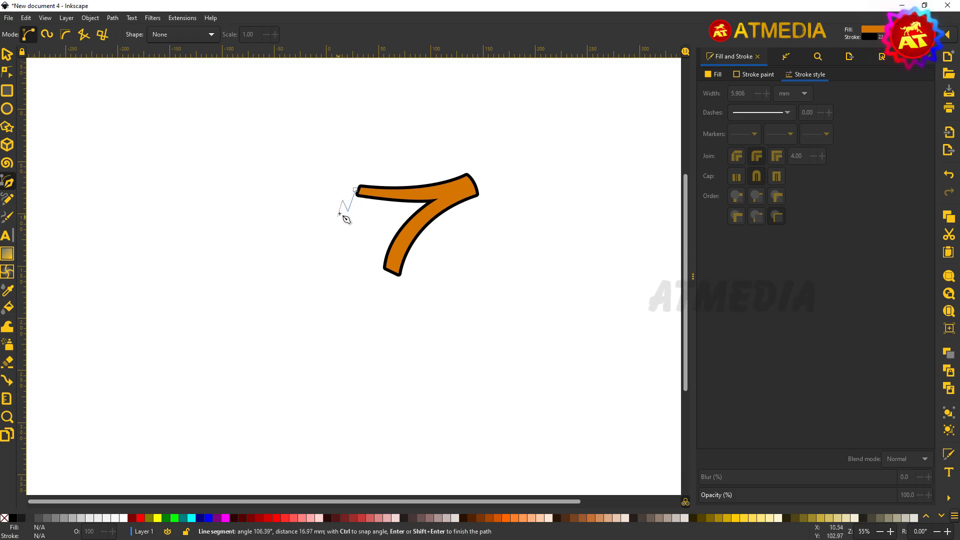
right_click(286, 236)
left_click(308, 234)
left_click_drag(308, 196, 321, 184)
right_click(321, 184)
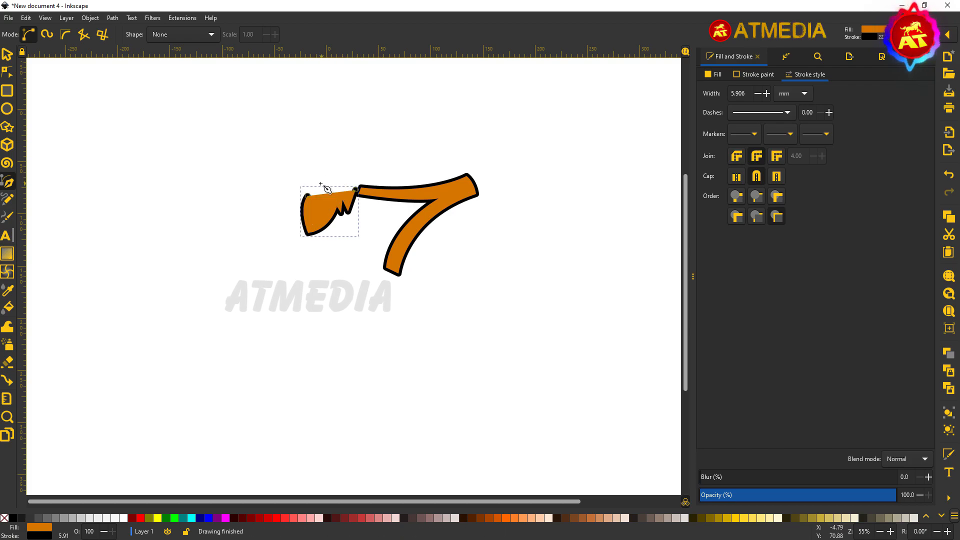
left_click(308, 195)
left_click(285, 207)
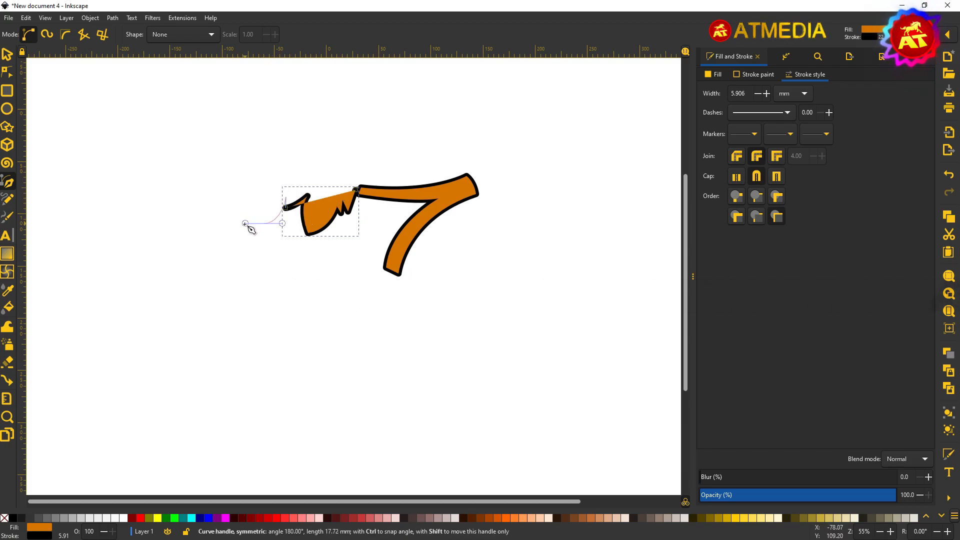
left_click(263, 224)
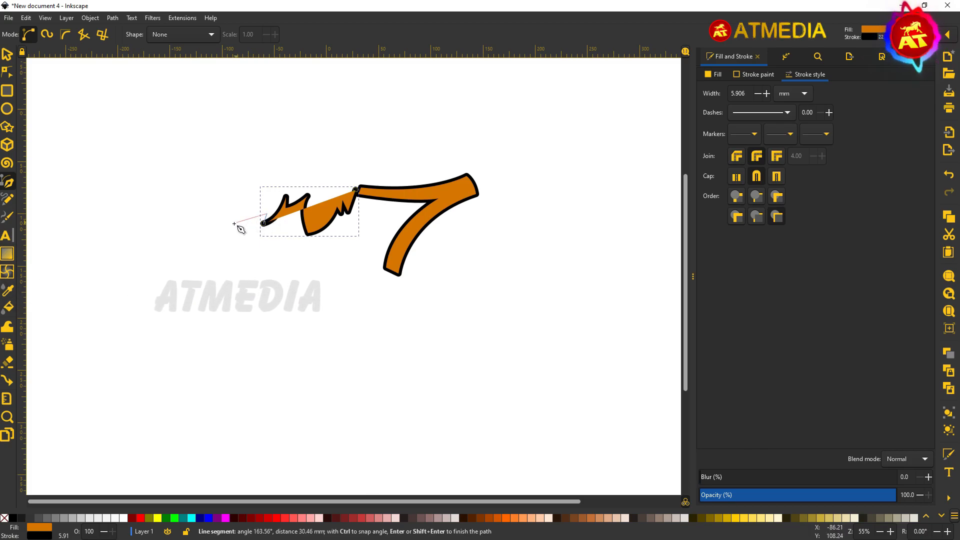
left_click_drag(208, 222, 166, 216)
right_click(166, 216)
left_click(207, 223)
left_click_drag(228, 190, 247, 178)
right_click(248, 178)
left_click(228, 190)
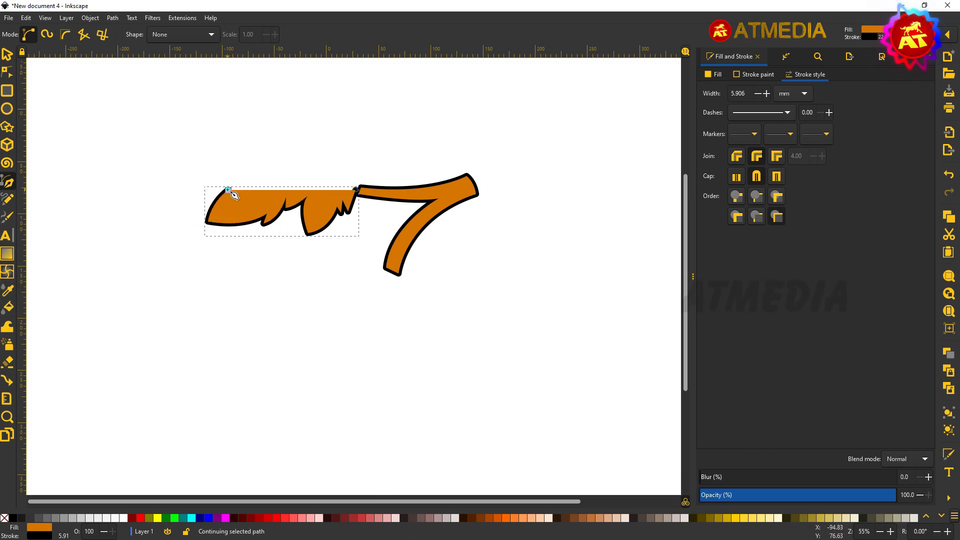
right_click(261, 166)
left_click(261, 166)
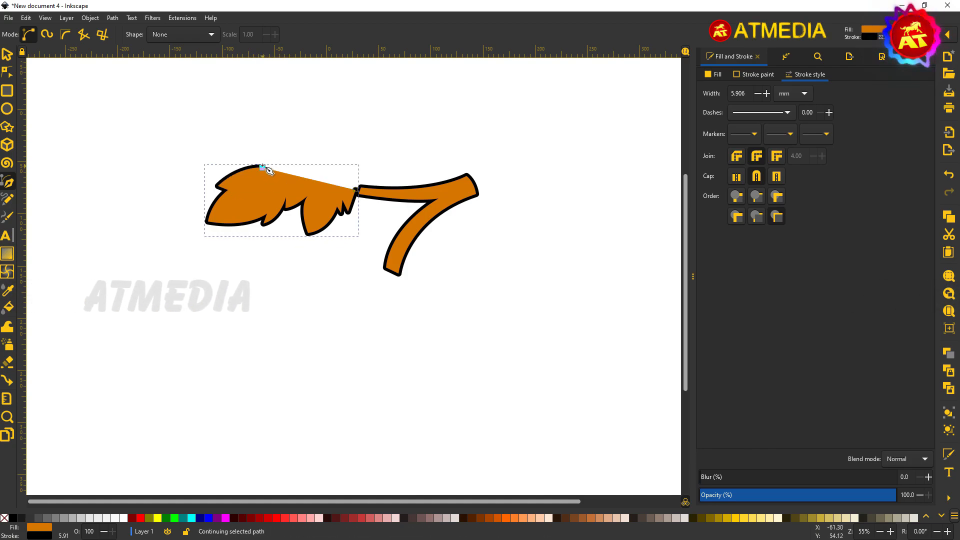
left_click(243, 140)
right_click(244, 141)
Step: Trace the leaf's upper tip and the serrated edge of its right lobe
scroll(250, 148, "up", 4)
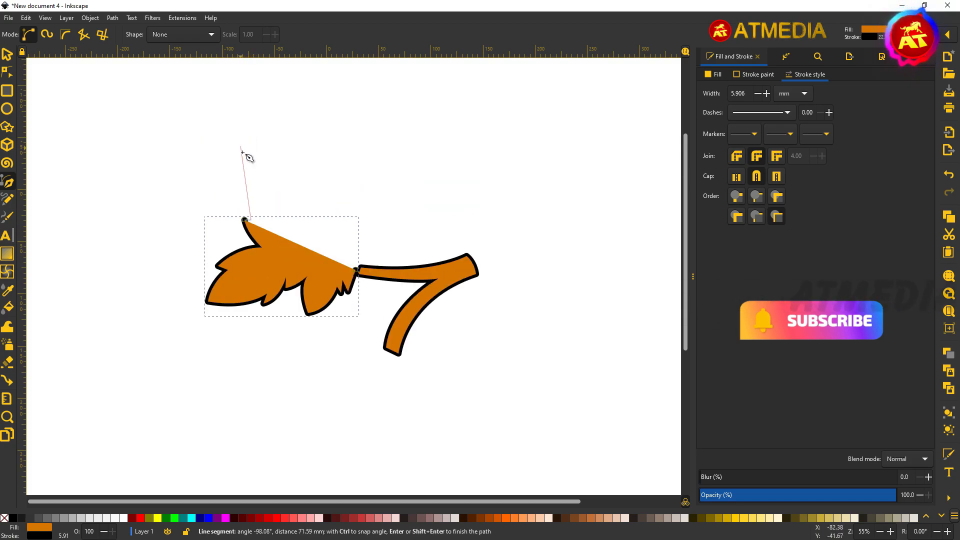
left_click(236, 189)
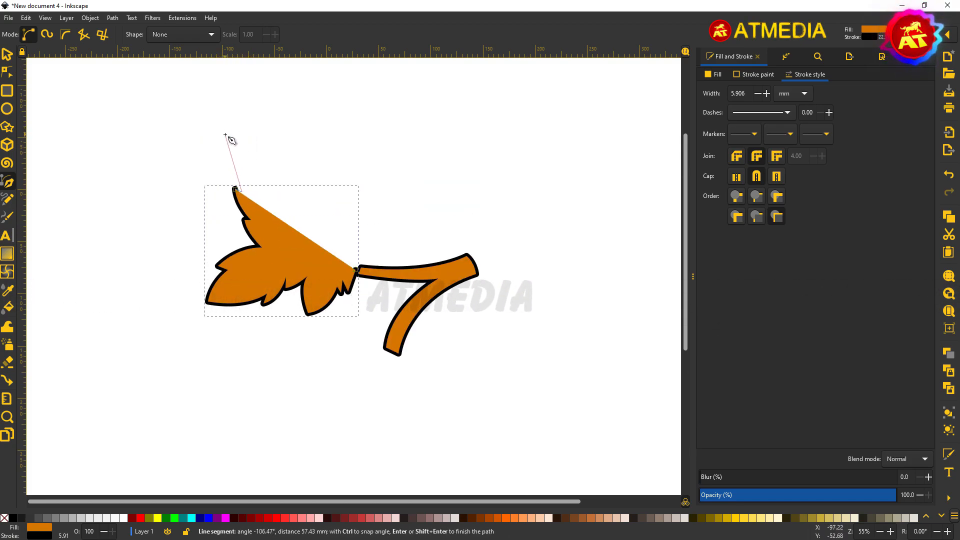
left_click(233, 159)
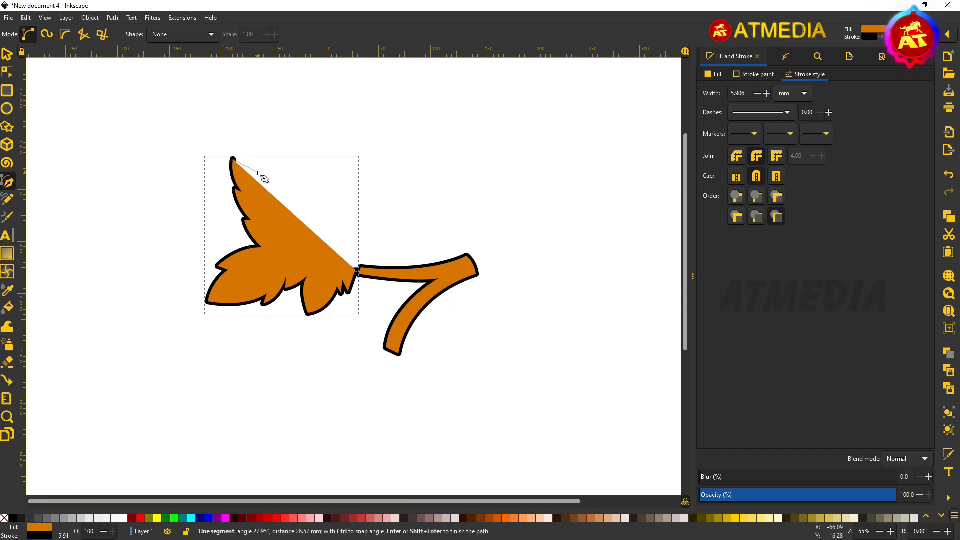
key("Return")
left_click_drag(279, 188, 309, 239)
left_click(279, 188)
left_click(283, 176)
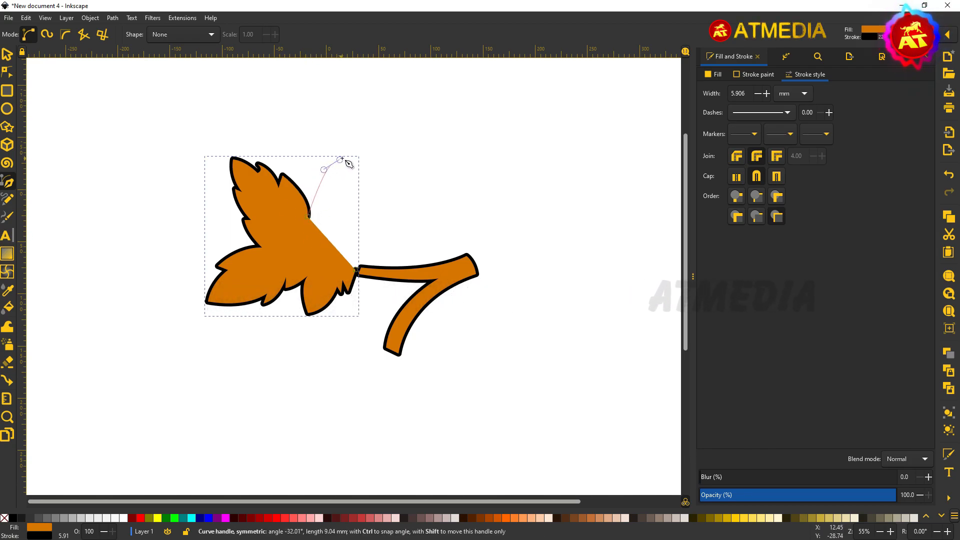
left_click_drag(370, 145, 370, 145)
key("Return")
left_click(357, 148)
left_click_drag(363, 184, 353, 223)
key("Return")
left_click(364, 184)
left_click(372, 176)
key("Return")
left_click(359, 210)
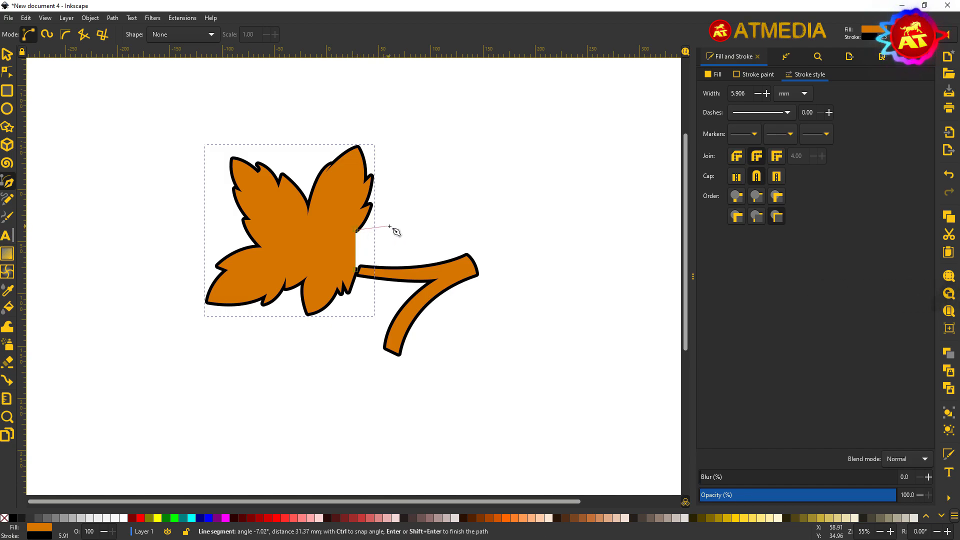
key("Return")
Step: Bring the leaf outline down to the stem with small corners and close the shape
left_click_drag(404, 229, 366, 264)
left_click(390, 225)
key("Return")
left_click(376, 252)
left_click(385, 254)
left_click(373, 258)
left_click(375, 260)
left_click(356, 270)
Step: Fill the leaf bright green (17ff18ff, hue 120)
left_click(7, 54)
left_click(714, 75)
left_click(770, 144)
left_click(805, 179)
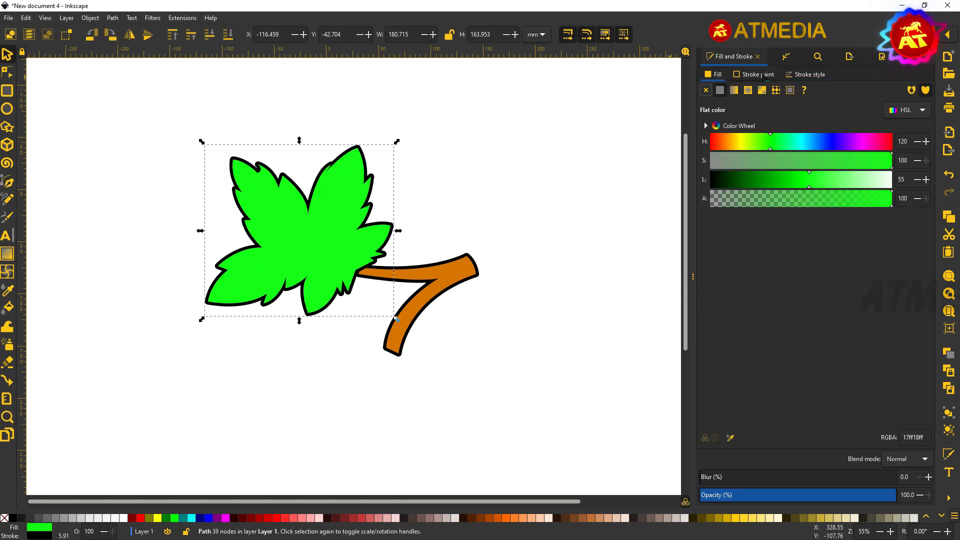
Step: Thicken the leaf's outline to 8.906 mm and colour it dark purple (2a0051ff)
left_click(805, 75)
left_click(767, 94)
left_click(767, 93)
left_click(767, 93)
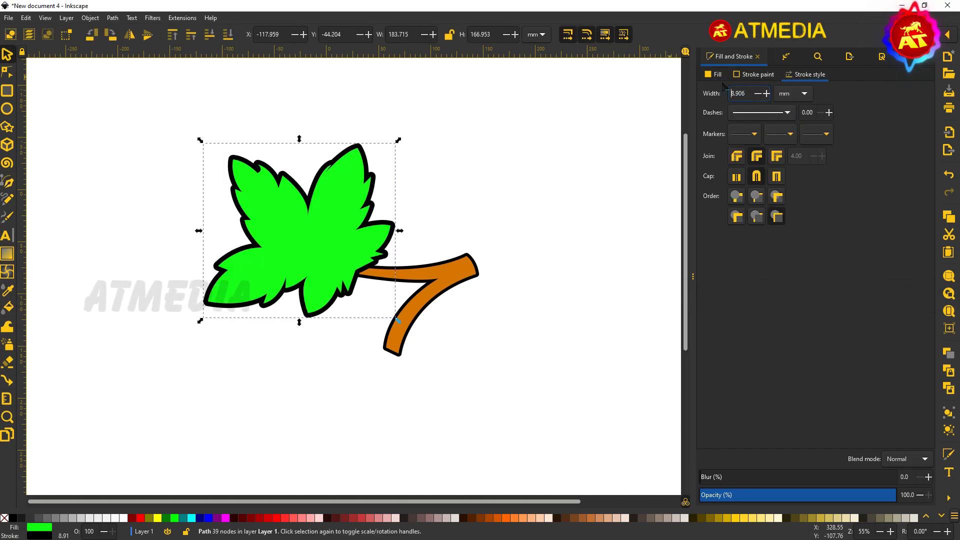
left_click(757, 74)
left_click(852, 161)
left_click(740, 180)
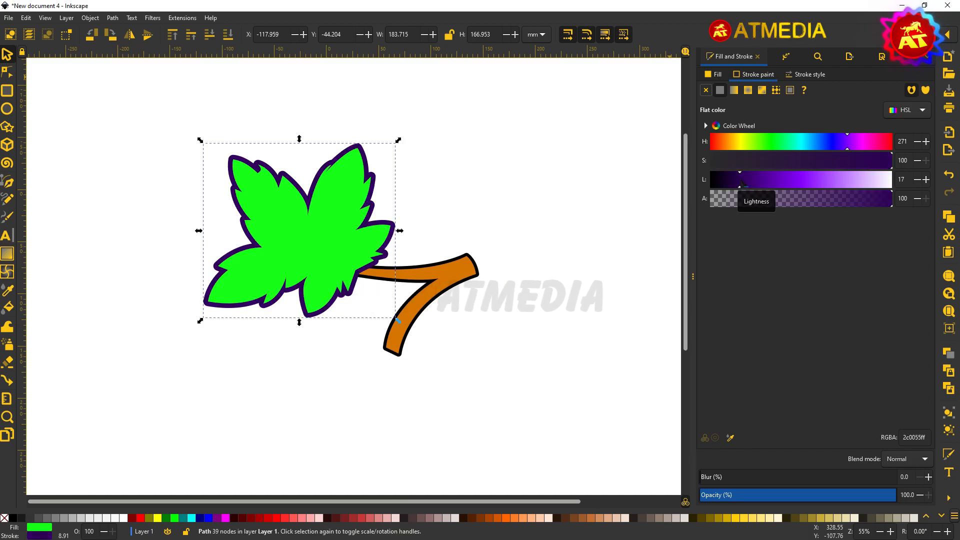
Step: Copy the leaf's dark purple outline colour onto the stem with the Dropper
left_click(442, 277)
left_click(8, 291)
left_click(342, 293, "shift")
left_click(7, 54)
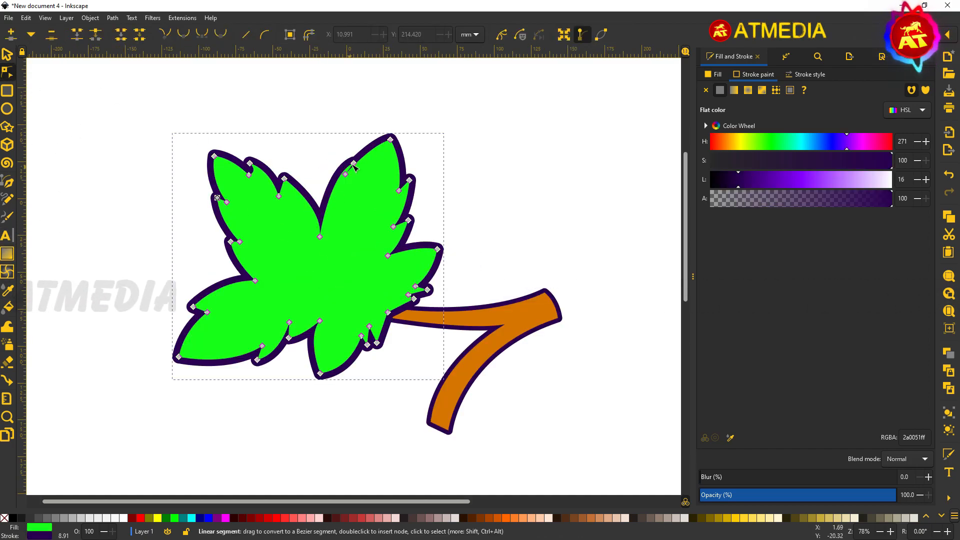
Step: Pull one leaf tip node slightly to the left to reshape it
left_click_drag(353, 163, 347, 160)
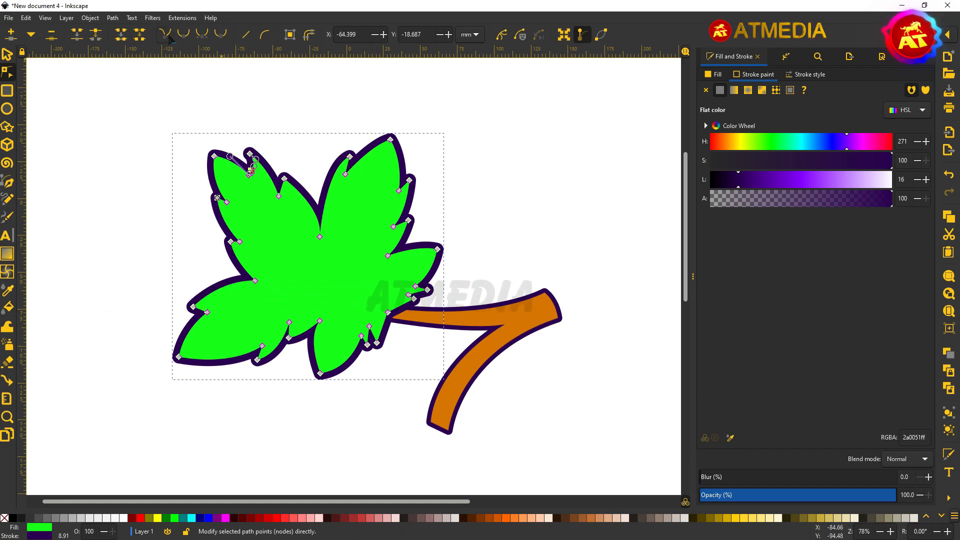
scroll(247, 125, "up", 2)
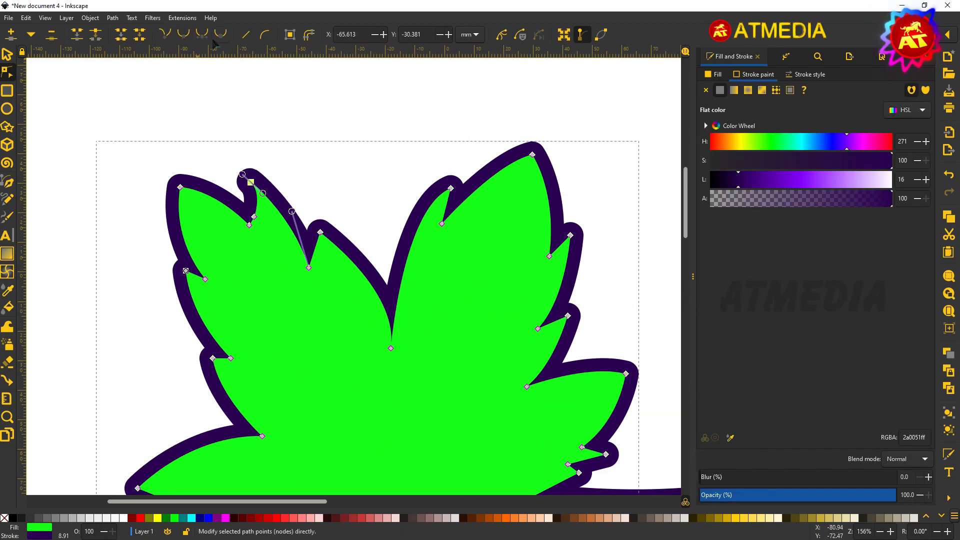
double_click(306, 139)
scroll(308, 120, "down", 2)
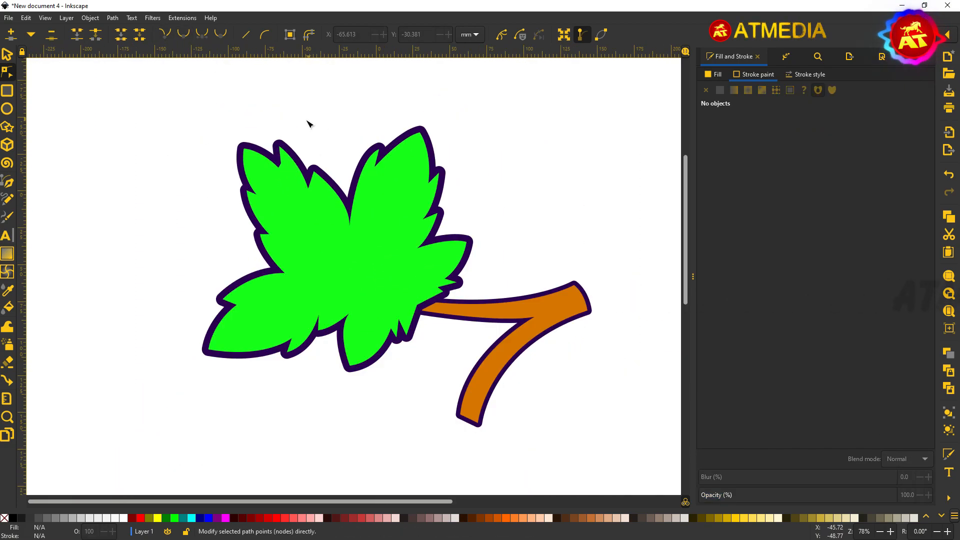
left_click(8, 185)
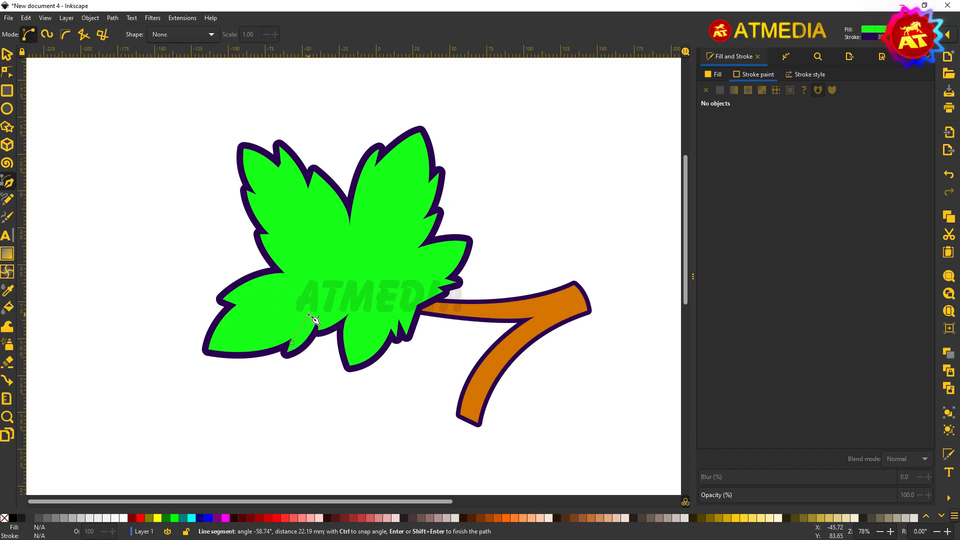
Step: Try a dark green, outline-free vein shape on the leaf, then delete it
left_click_drag(315, 296, 316, 297)
key("Return")
left_click(706, 90)
left_click(713, 75)
left_click_drag(803, 182, 756, 184)
scroll(277, 277, "up", 1)
scroll(342, 279, "down", 5)
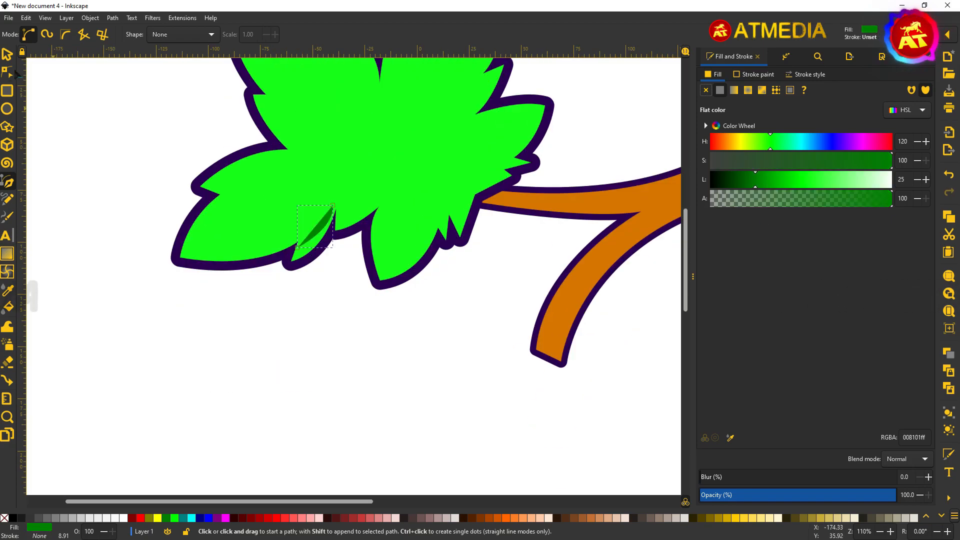
key("Delete")
scroll(297, 228, "up", 2)
Step: Draw a closed dark green (008101ff) shading sliver in the leaf notch
left_click(302, 228)
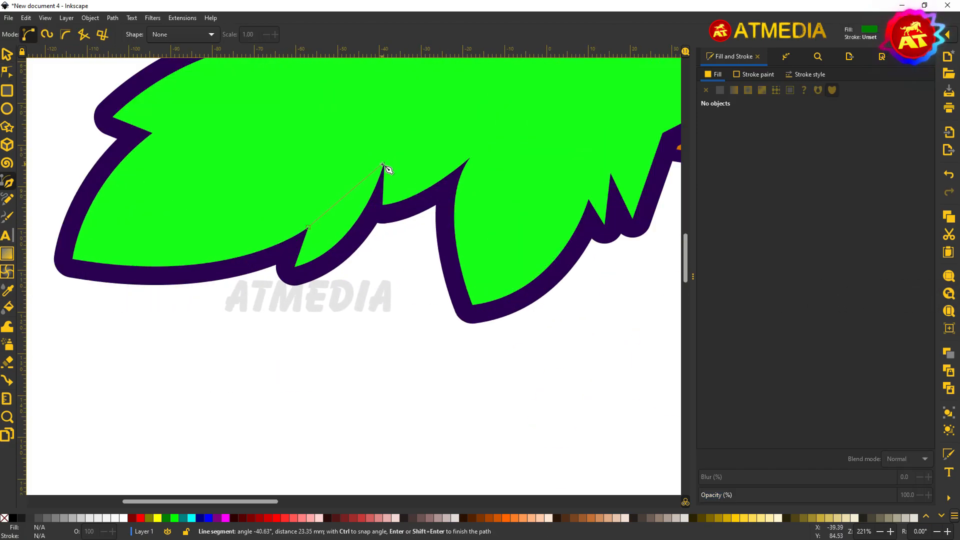
mouse_move(383, 164)
left_mouse_down()
mouse_move(420, 117)
mouse_move(398, 135)
left_mouse_up()
key("Return")
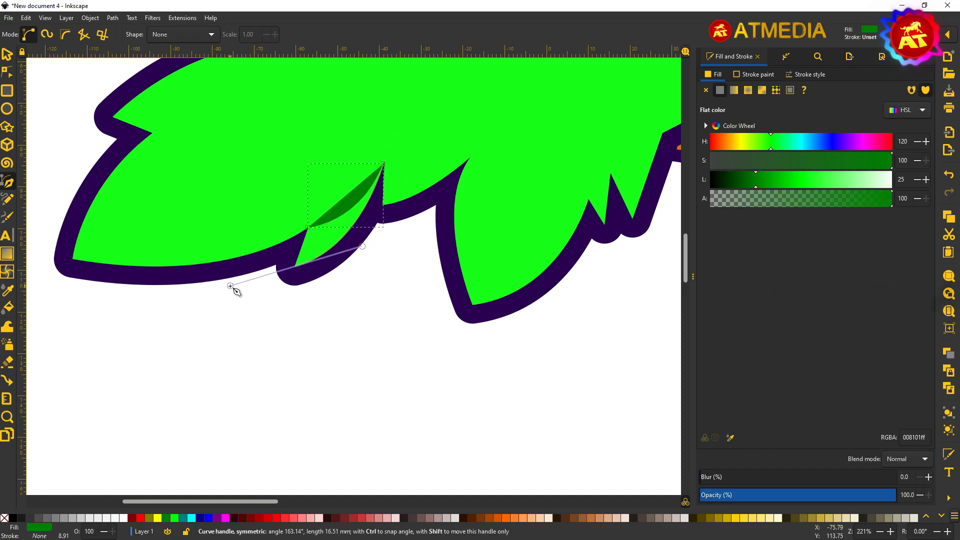
left_click_drag(230, 286, 230, 286)
key("Return")
left_click(295, 265)
left_click(307, 227)
Step: Refine the sliver's bottom curve and add a node on its edge with the Node tool
left_click(7, 73)
scroll(205, 233, "up", 2)
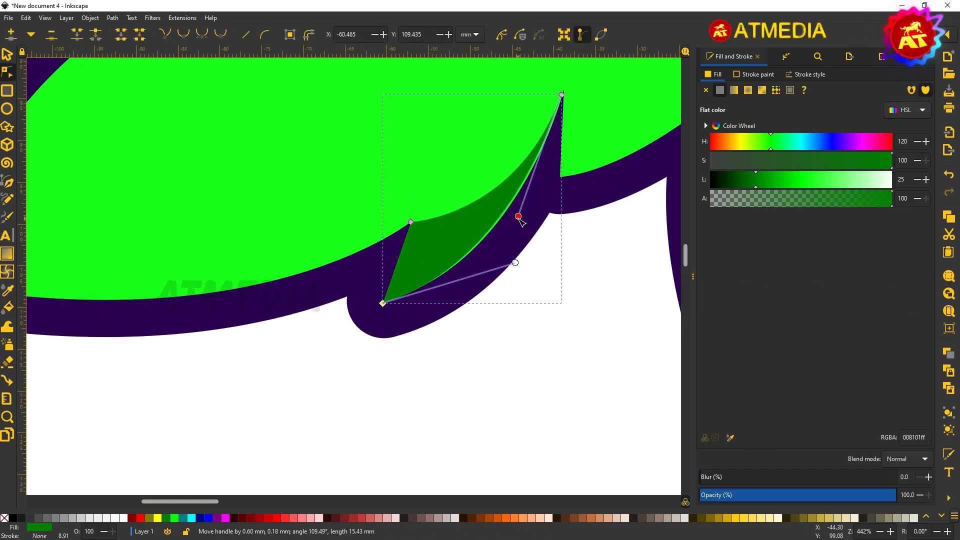
left_click(502, 246)
left_click_drag(520, 266, 516, 263)
double_click(458, 260)
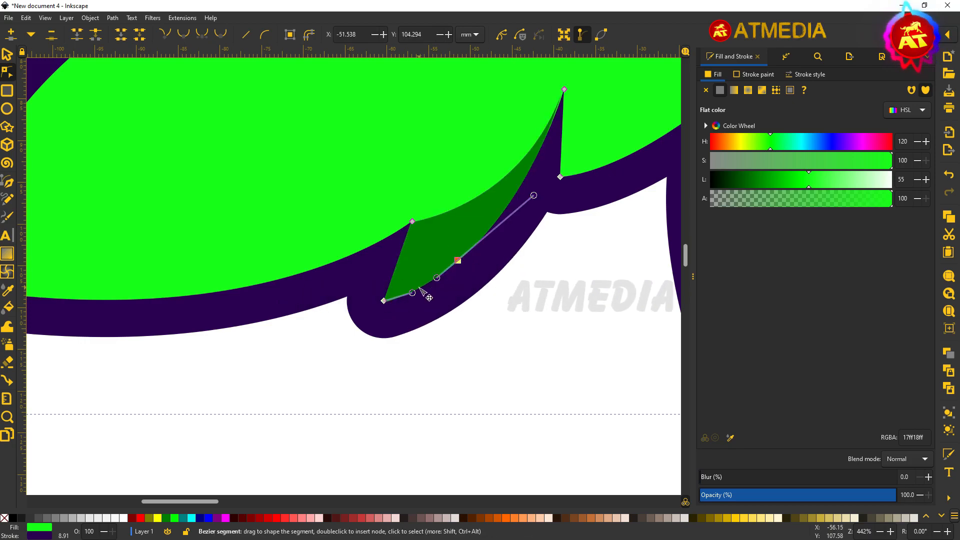
scroll(526, 302, "down", 4)
left_click_drag(415, 322, 209, 421)
Step: Draw a second sliver in the next leaf notch and give it a black stroke
left_click(10, 180)
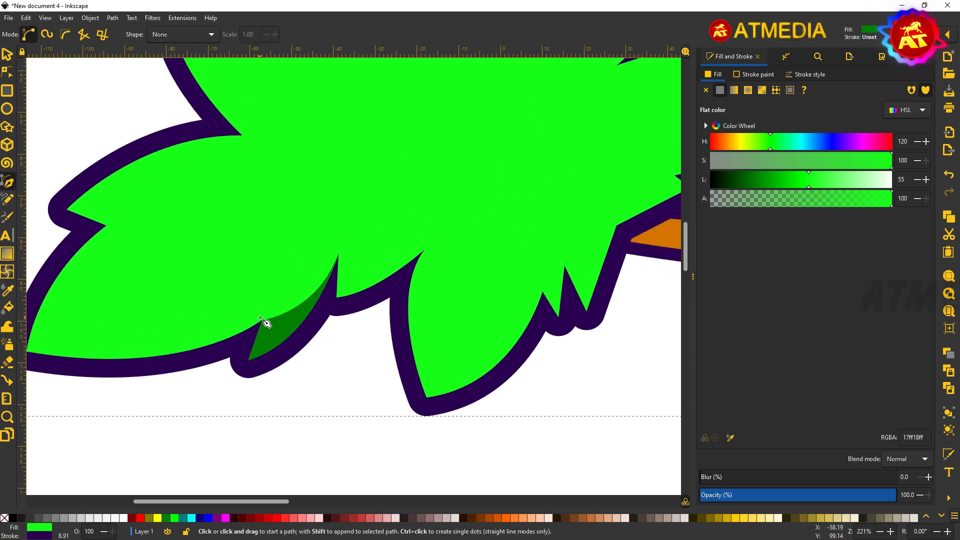
left_click(338, 256)
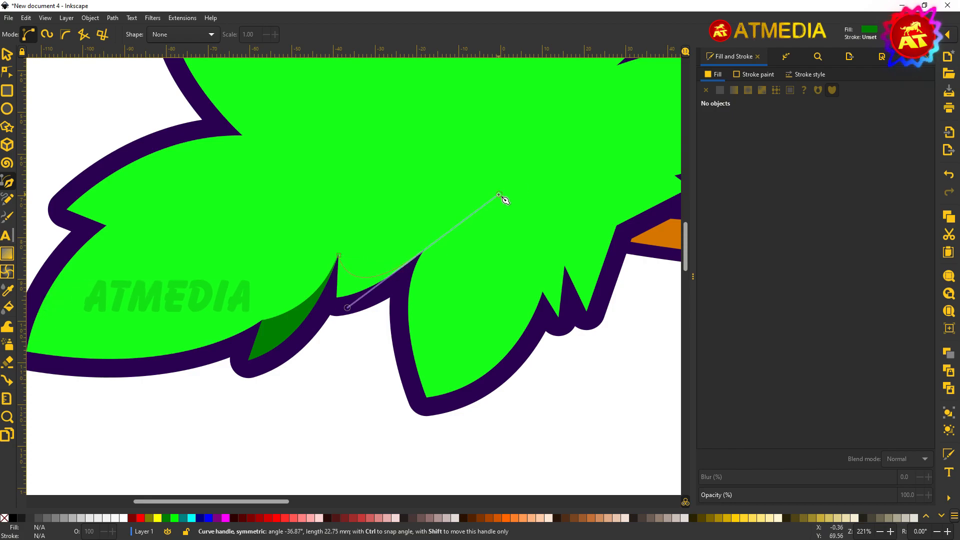
left_click_drag(501, 194, 501, 193)
right_click(388, 260)
left_click(13, 518, "shift")
Step: Thin the new sliver's stroke to 0.5 mm and extend it down the leaf edge
left_click(802, 75)
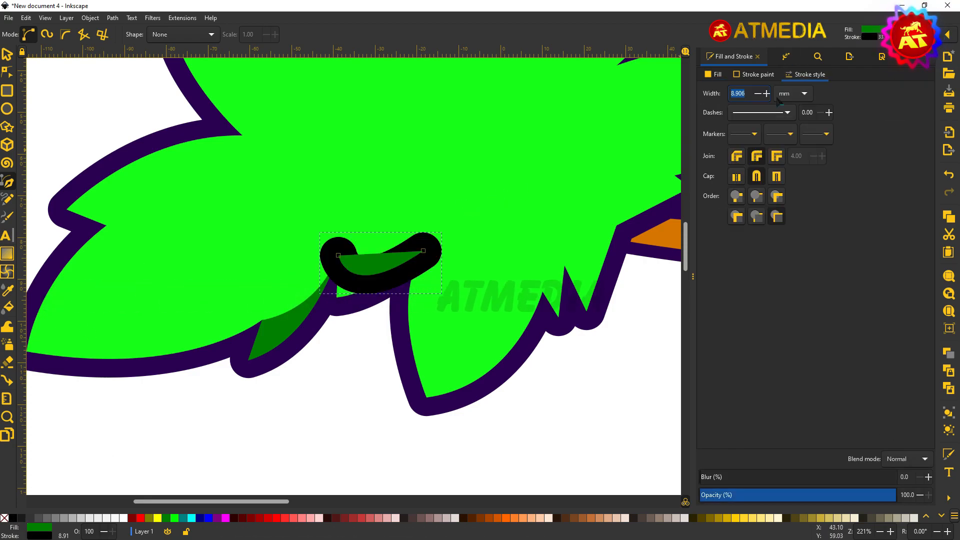
left_click(760, 97)
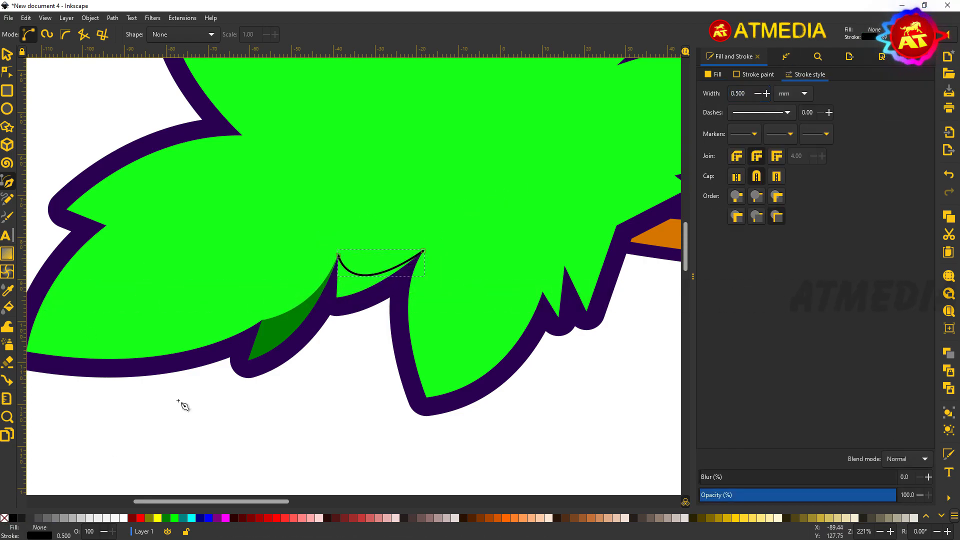
scroll(423, 325, "up", 1, "ctrl")
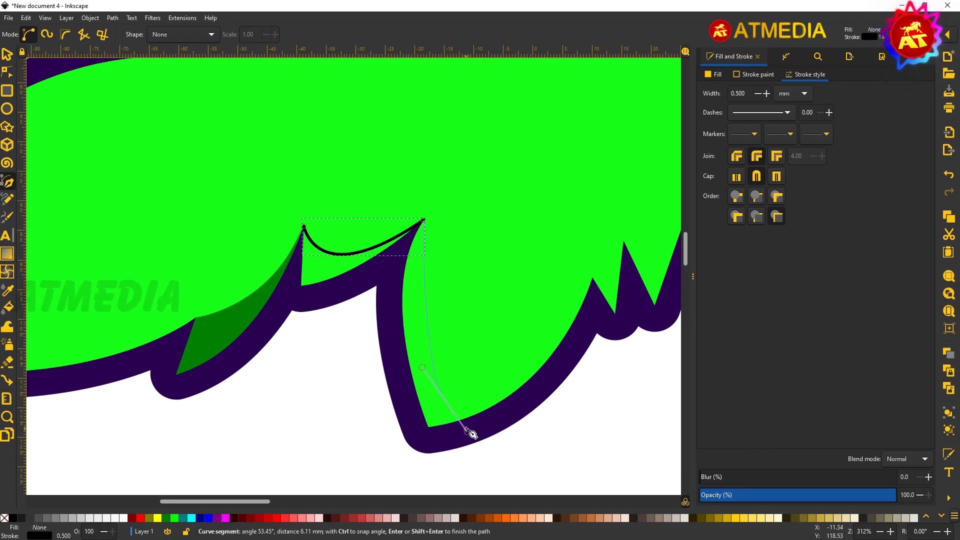
left_click_drag(466, 430, 465, 429)
key("Return")
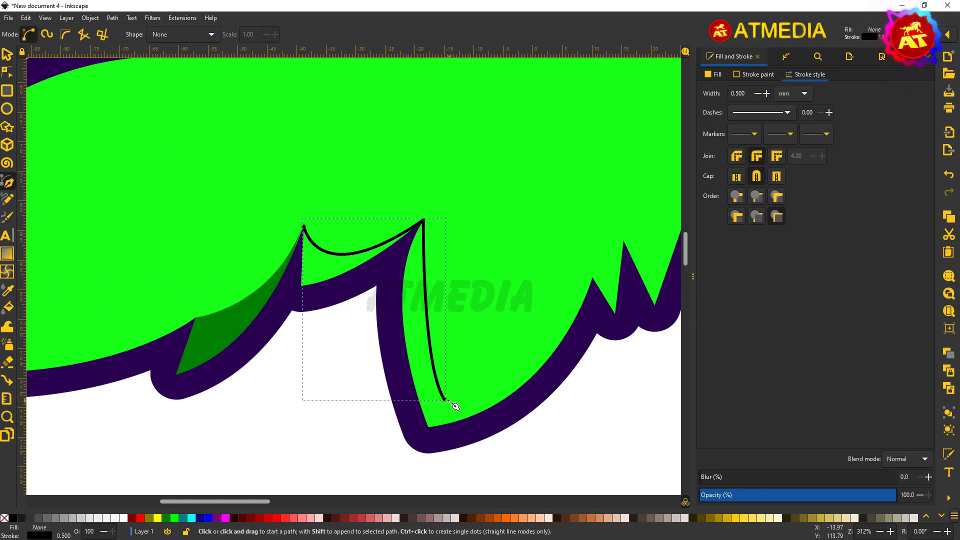
left_click_drag(655, 188, 655, 189)
scroll(596, 323, "up", 2)
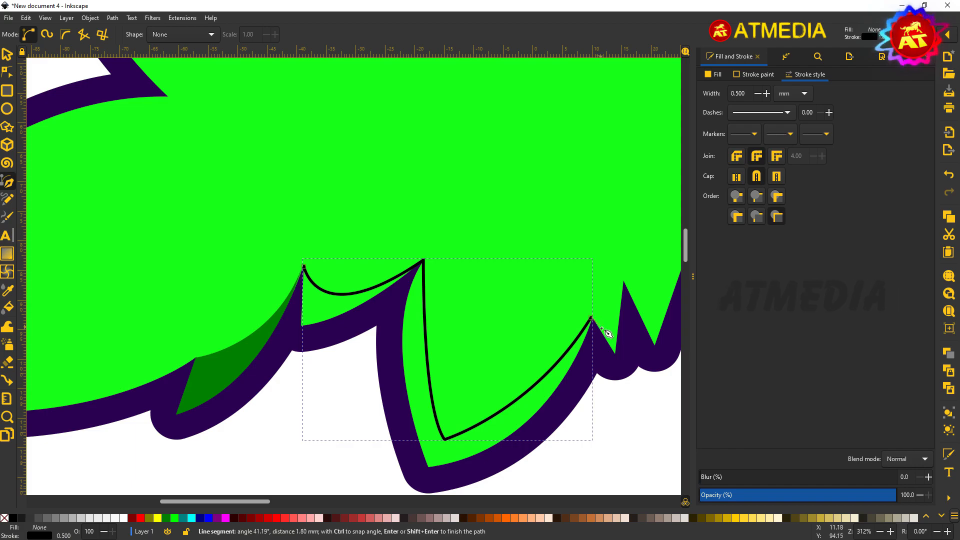
scroll(625, 317, "up", 4)
scroll(575, 310, "right", 7)
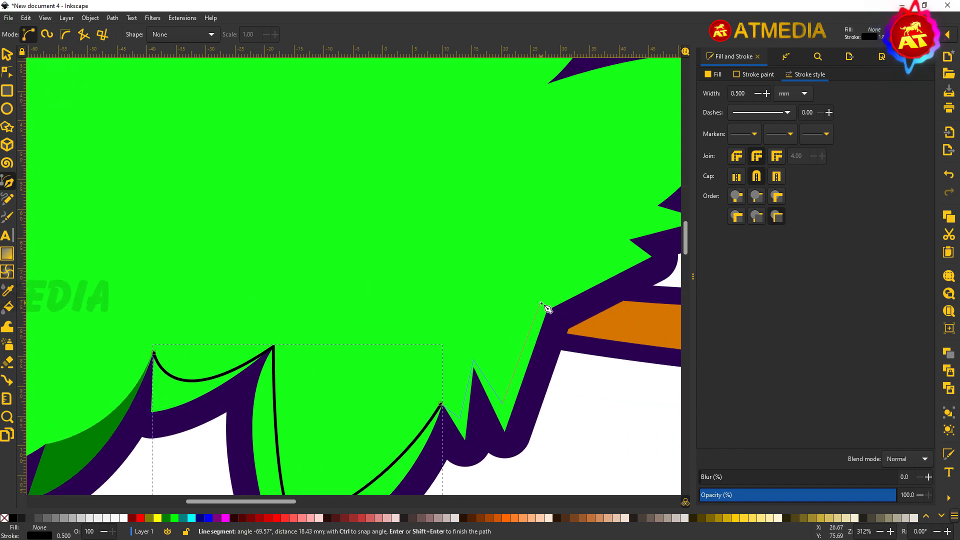
Step: Continue the thin guide line through the notch and around the right lobe to its top tip
left_click(622, 235)
scroll(567, 269, "up", 3)
scroll(567, 269, "right", 5)
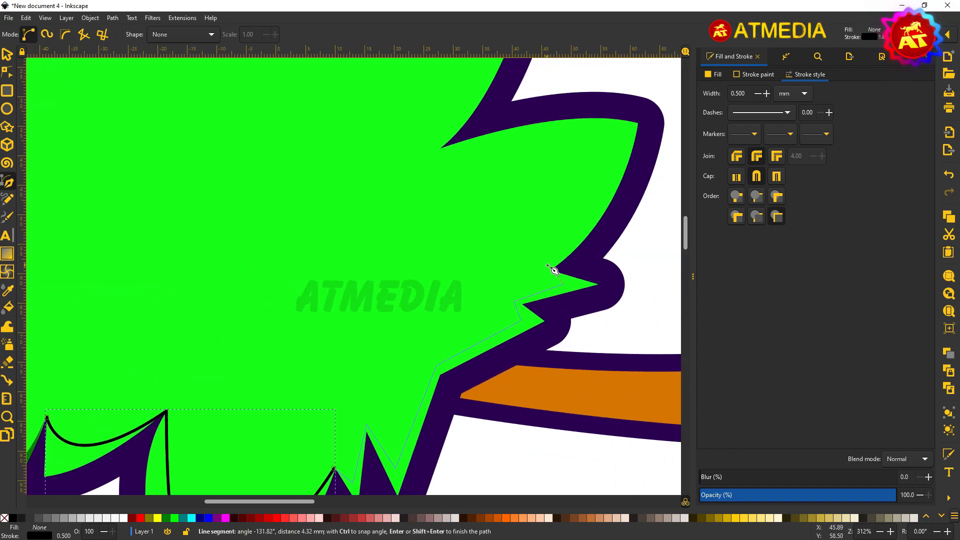
left_click(545, 268)
scroll(616, 177, "up", 2)
left_click_drag(620, 132, 620, 133)
key("Return")
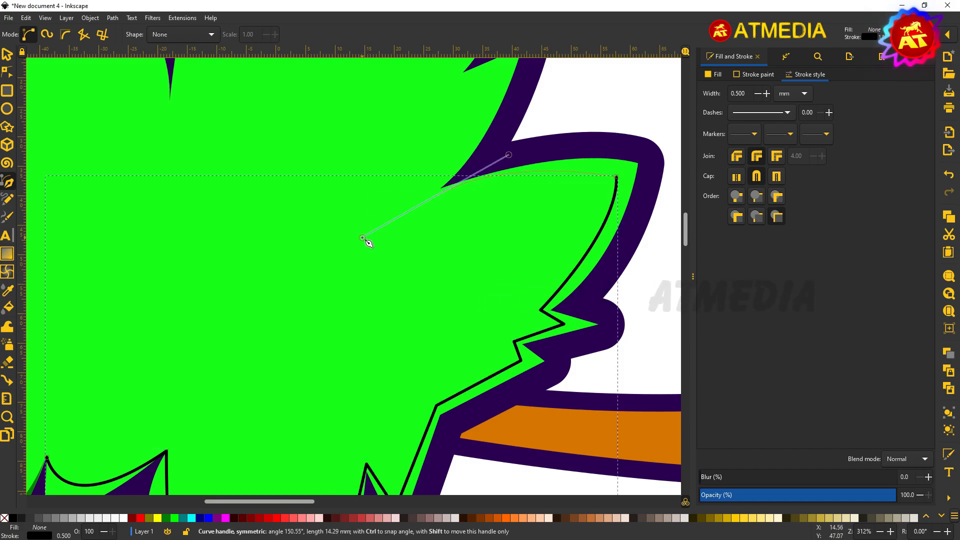
left_click_drag(368, 243, 370, 242)
scroll(437, 272, "up", 6)
left_click_drag(468, 184, 505, 170)
scroll(453, 197, "up", 6)
scroll(475, 150, "up", 6)
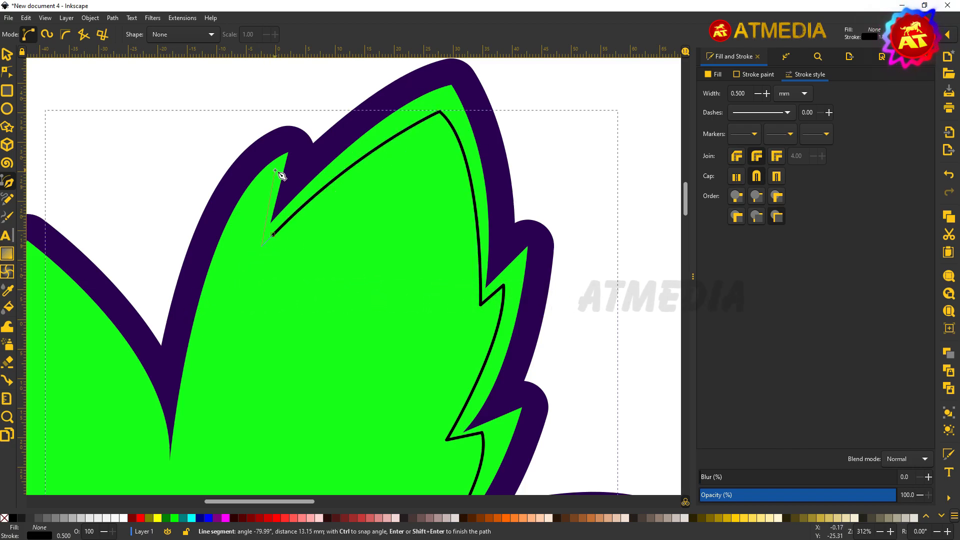
left_click_drag(176, 538, 176, 539)
key("n")
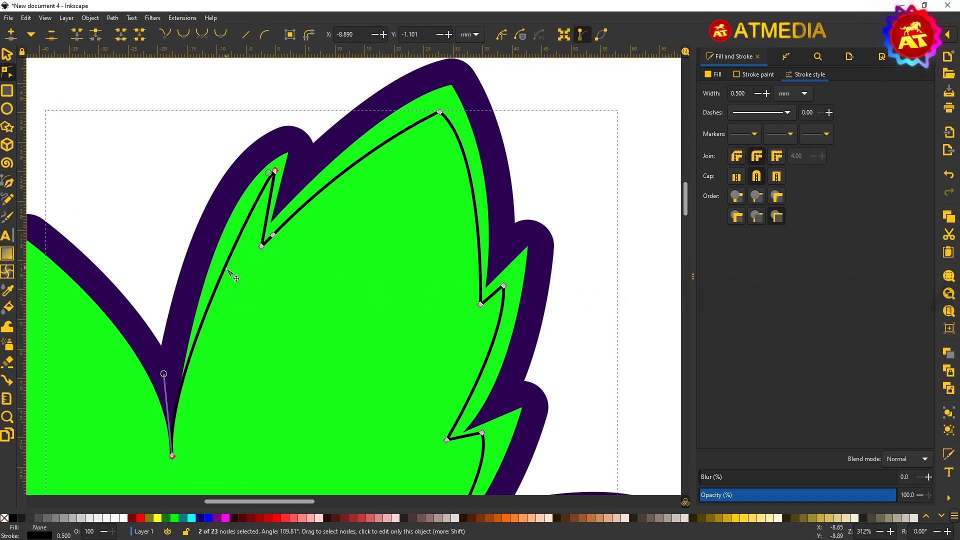
Step: Deselect the guide line, try bucket-filling the lower and right leaf strips, then undo those fills
scroll(442, 127, "down", 4)
left_click(538, 165)
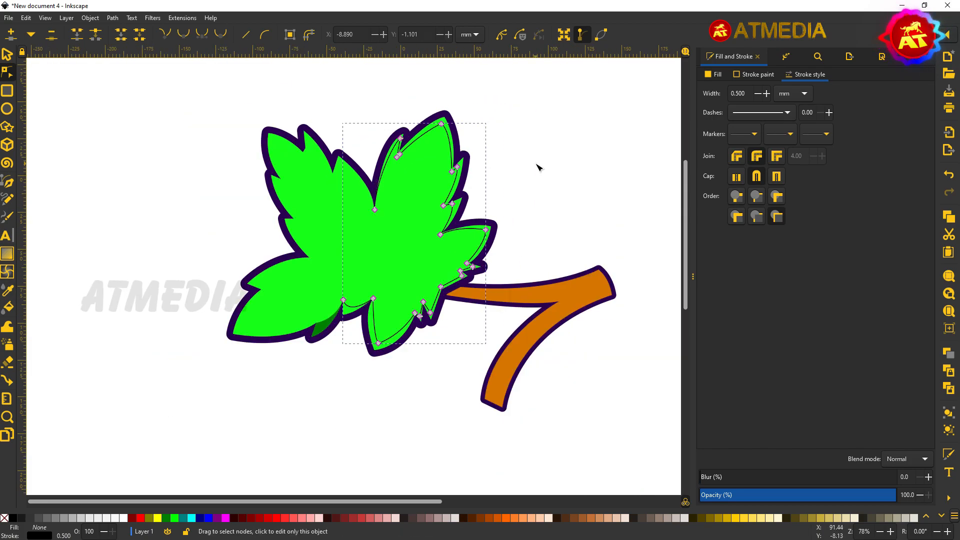
left_click(538, 165)
left_click(7, 54)
left_click(7, 290)
left_click(7, 309)
left_click(391, 340)
scroll(415, 300, "up", 2)
left_click(444, 326)
key("ctrl+z")
key("ctrl+z")
key("ctrl+z")
key("s")
scroll(325, 267, "up", 4)
scroll(296, 259, "down", 4)
Step: Bucket-fill the strips between the guide line and leaf edge with dark green
left_click(7, 309)
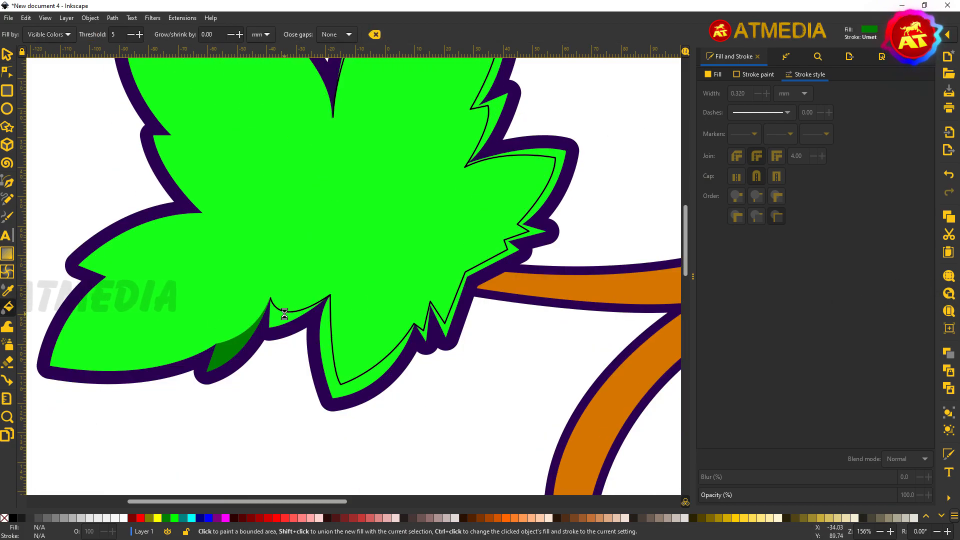
left_click(391, 342)
left_click(425, 334)
scroll(450, 260, "up", 2)
left_click(496, 145)
scroll(465, 165, "up", 2)
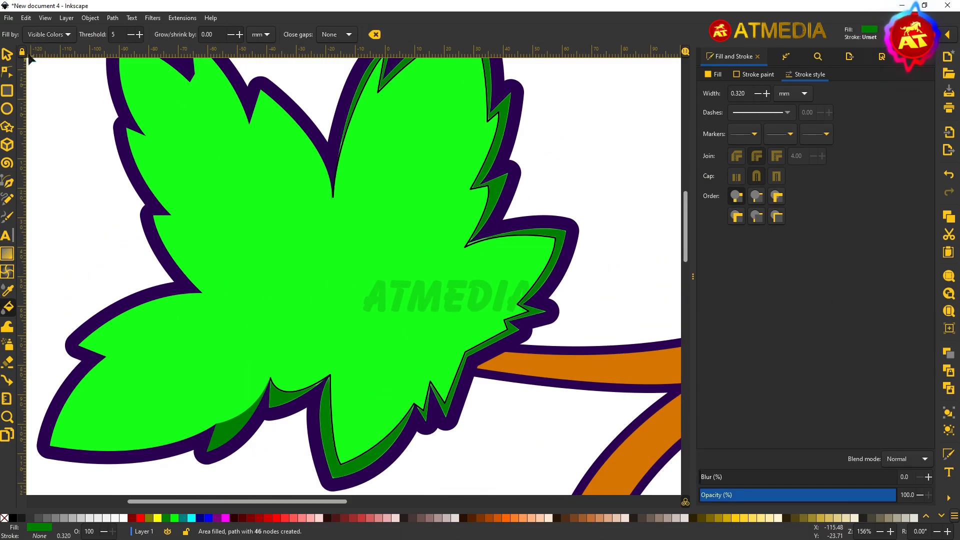
Step: Delete the black guide line
left_click(7, 54)
scroll(306, 420, "up", 2)
left_click(354, 332)
key("Delete")
scroll(408, 350, "down", 2)
Step: Select all five dark-green shading strips together
left_click(379, 432)
scroll(378, 404, "down", 1)
left_click(316, 320, "shift")
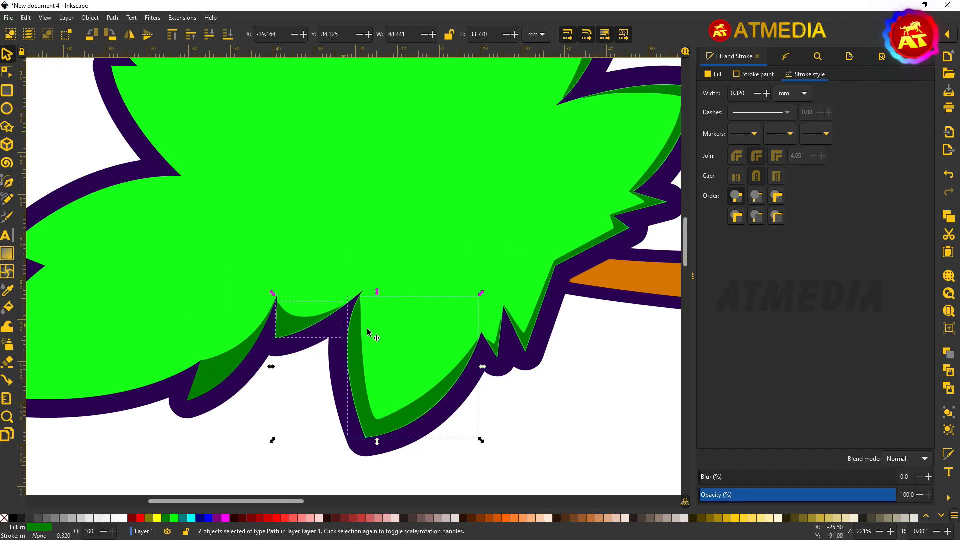
left_click(496, 347, "shift")
left_click(521, 341, "shift")
scroll(553, 299, "up", 4)
left_click(592, 193, "shift")
scroll(488, 148, "down", 5)
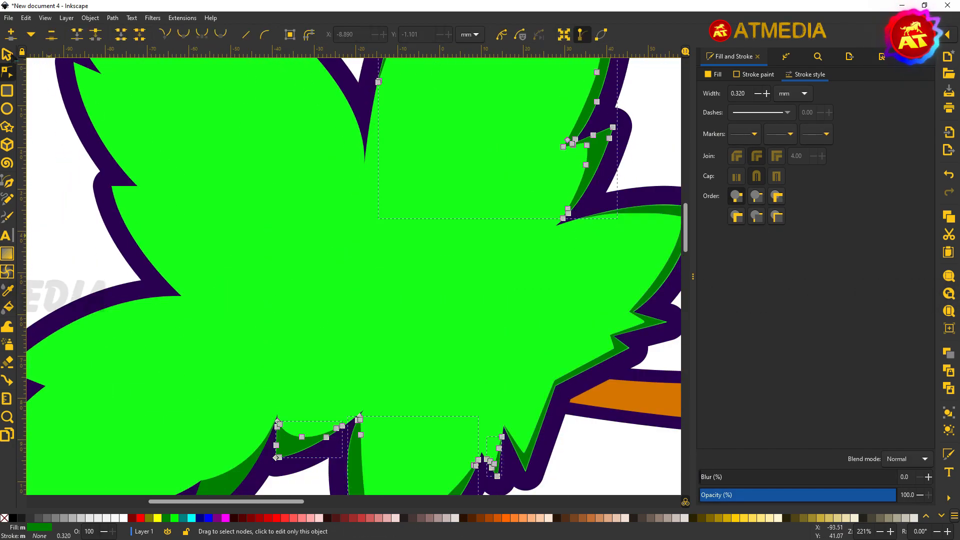
scroll(516, 224, "down", 2)
Step: Give the strips sharp stroke corners and the leaf's dark green shade sampled with the Dropper, then deselect
key("d")
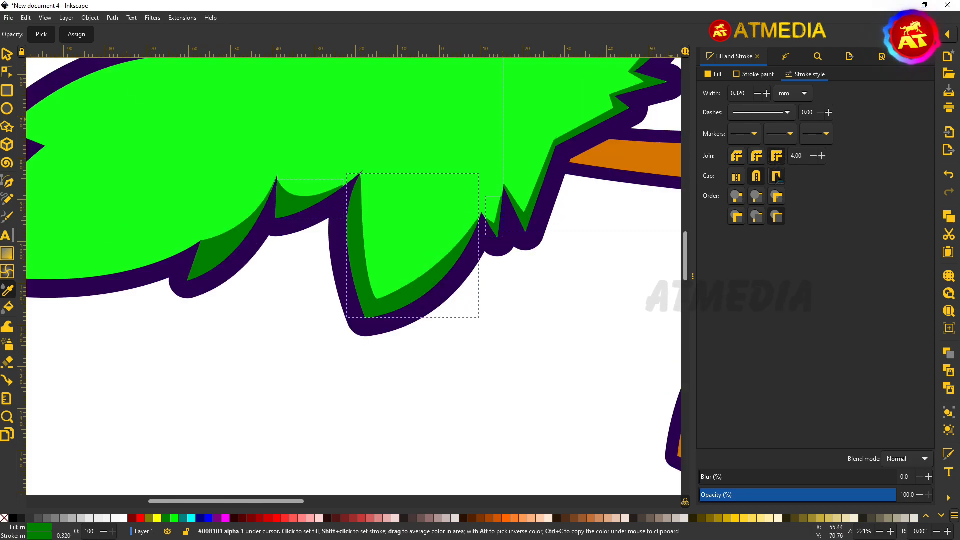
left_click(777, 156)
scroll(573, 289, "down", 1)
left_click(439, 254)
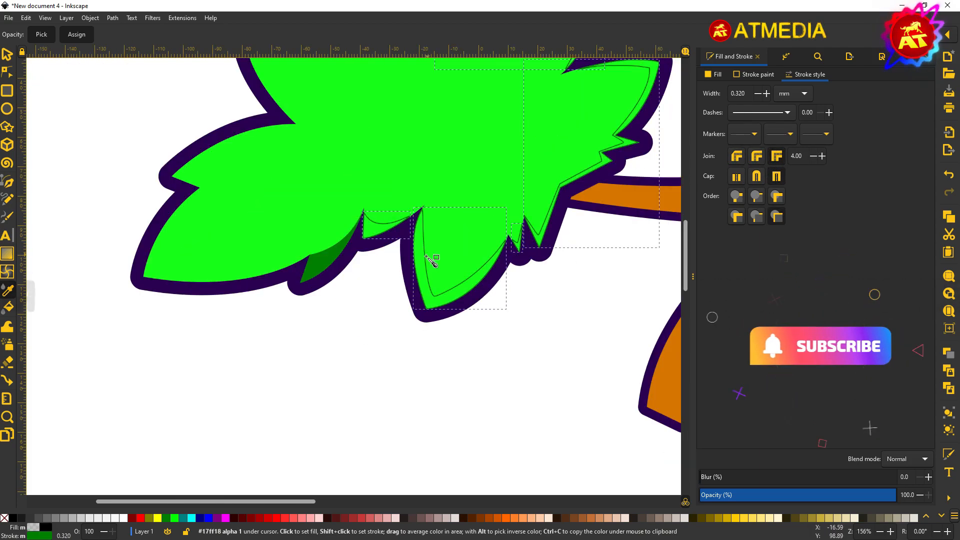
left_click(331, 261)
left_click(7, 54)
left_click(111, 107)
scroll(378, 150, "down", 1)
scroll(480, 165, "up", 5)
scroll(400, 166, "down", 3)
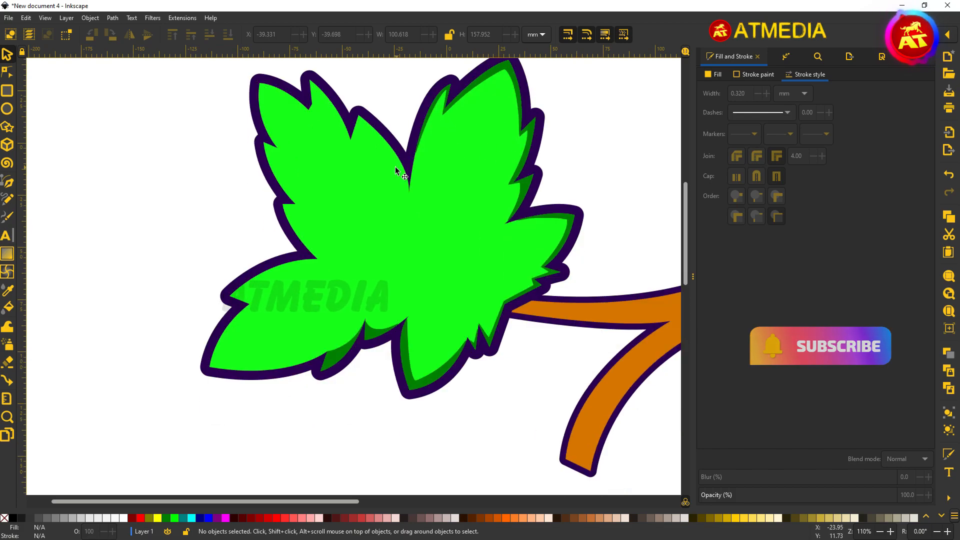
Step: Draw dark green Pen shading pieces across the leaf's left lobe
left_click(7, 182)
scroll(269, 285, "up", 1)
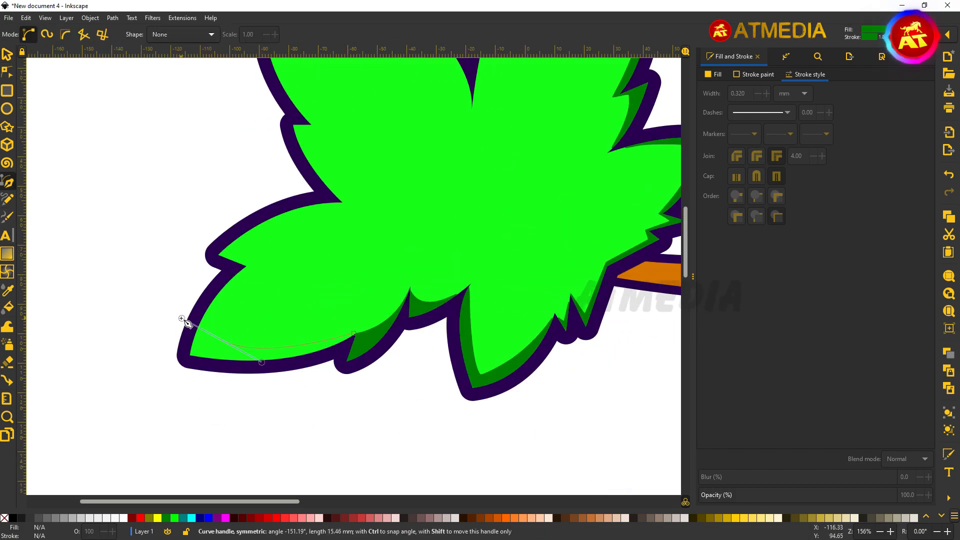
left_click_drag(169, 334, 170, 335)
double_click(256, 275)
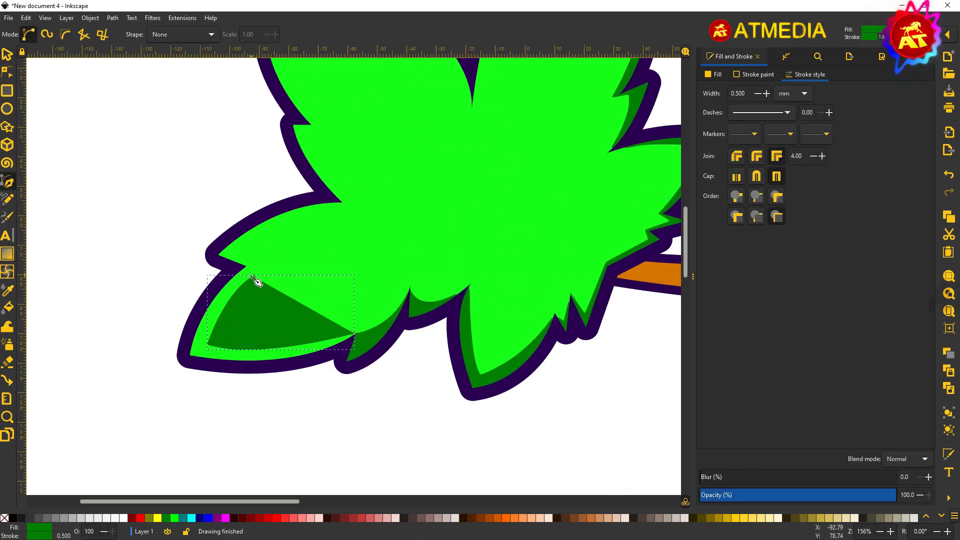
left_click_drag(231, 254, 231, 254)
double_click(345, 213)
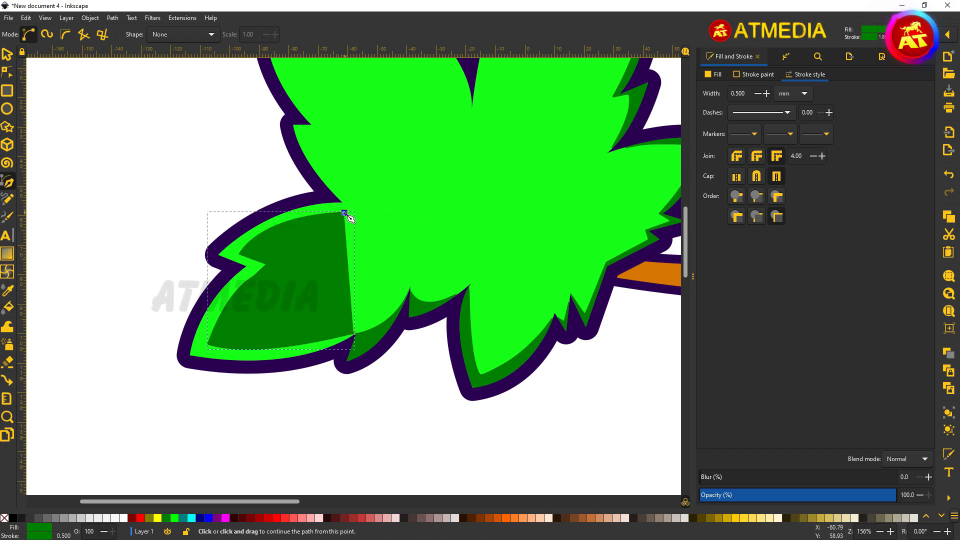
left_click_drag(311, 124, 312, 125)
scroll(367, 157, "up", 3)
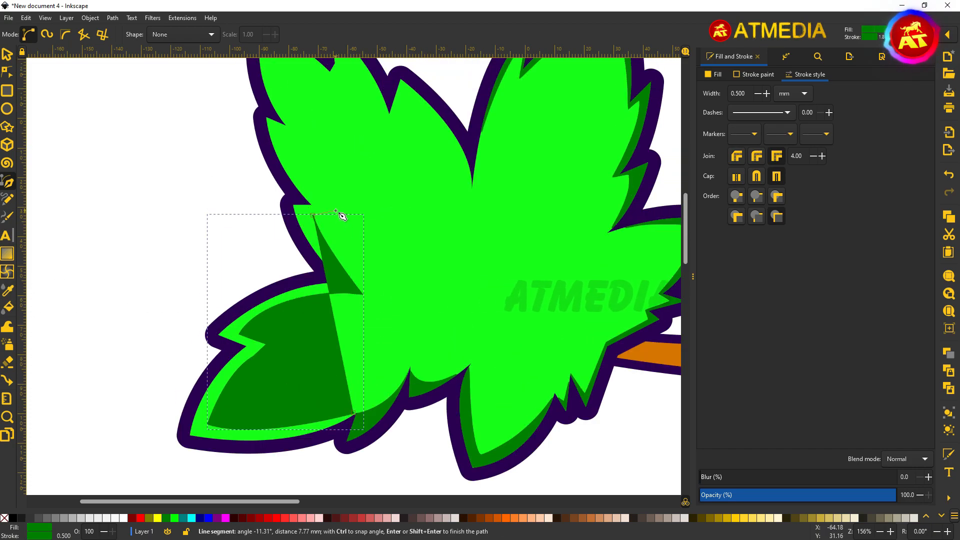
left_click(340, 212)
scroll(320, 224, "up", 4)
left_click_drag(265, 171, 266, 172)
double_click(300, 226)
Step: Widen the shading with curved edges along the lobes and nudge its last node right
left_click_drag(275, 109, 275, 110)
key("Return")
left_click(269, 132)
left_click_drag(333, 163, 349, 185)
key("Return")
left_click(333, 163)
left_click_drag(340, 139, 334, 120)
double_click(378, 213)
key("n")
left_click_drag(379, 212, 392, 214)
Step: Close the shading shape along the leaf's centre with a few final points, then deselect
key("b")
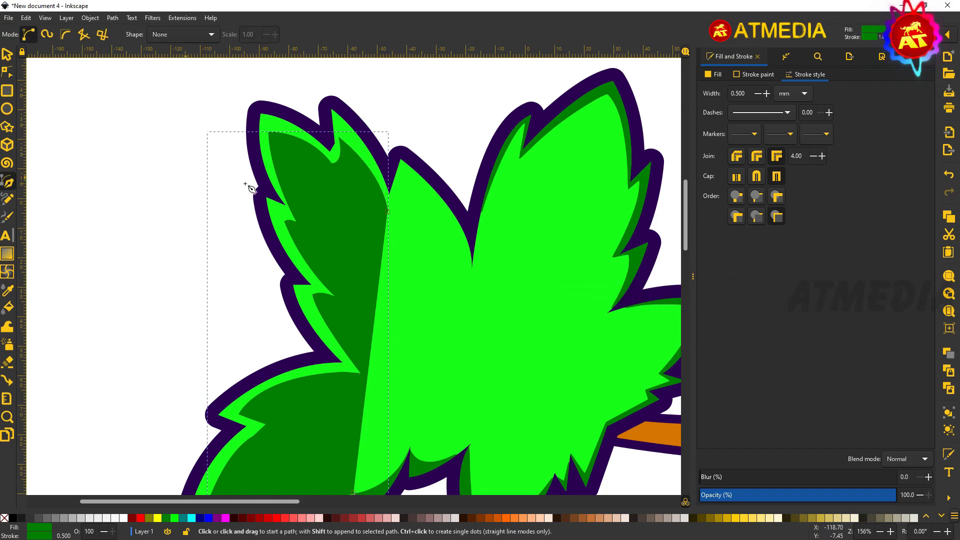
double_click(406, 177)
left_click_drag(467, 327, 467, 329)
key("Return")
left_click(457, 279)
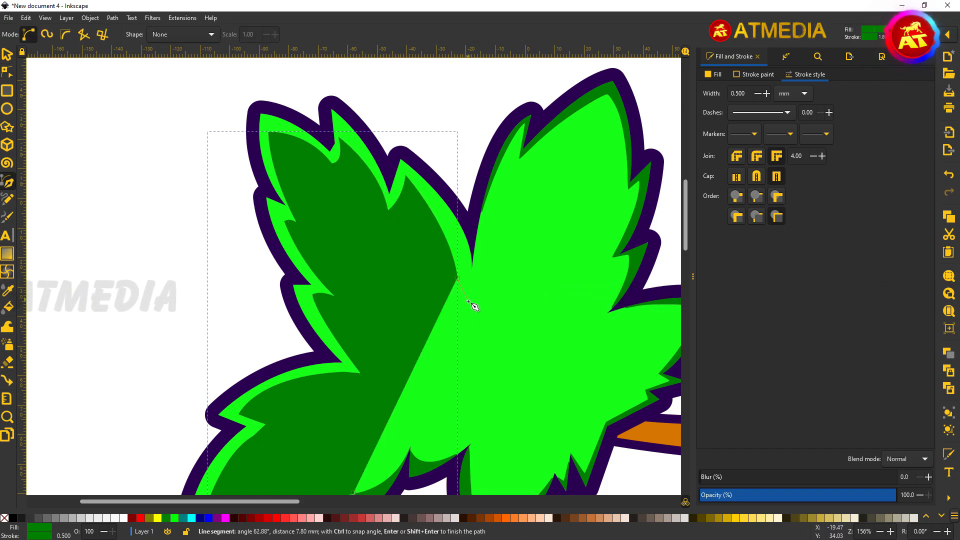
left_click(470, 306)
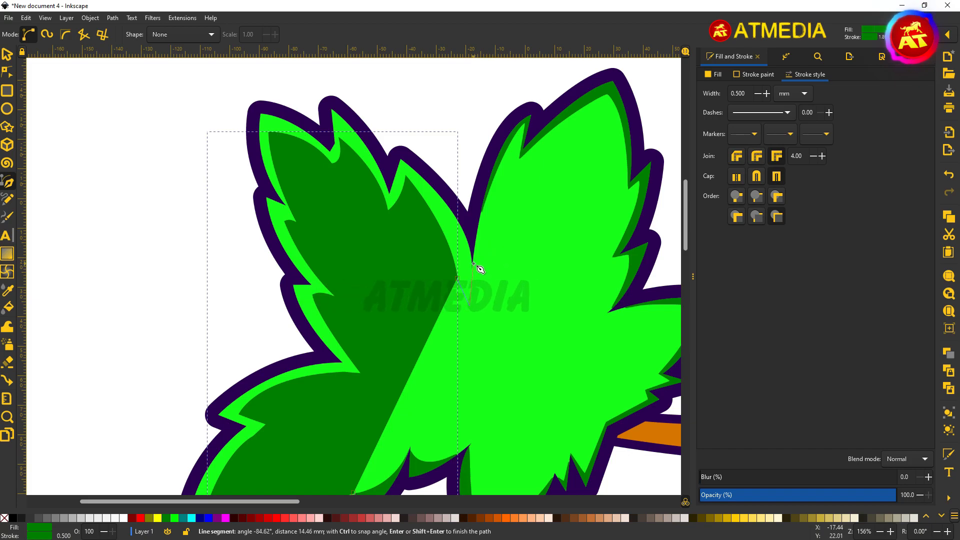
scroll(444, 220, "down", 2)
key("s")
left_click(209, 115)
scroll(434, 422, "up", 2)
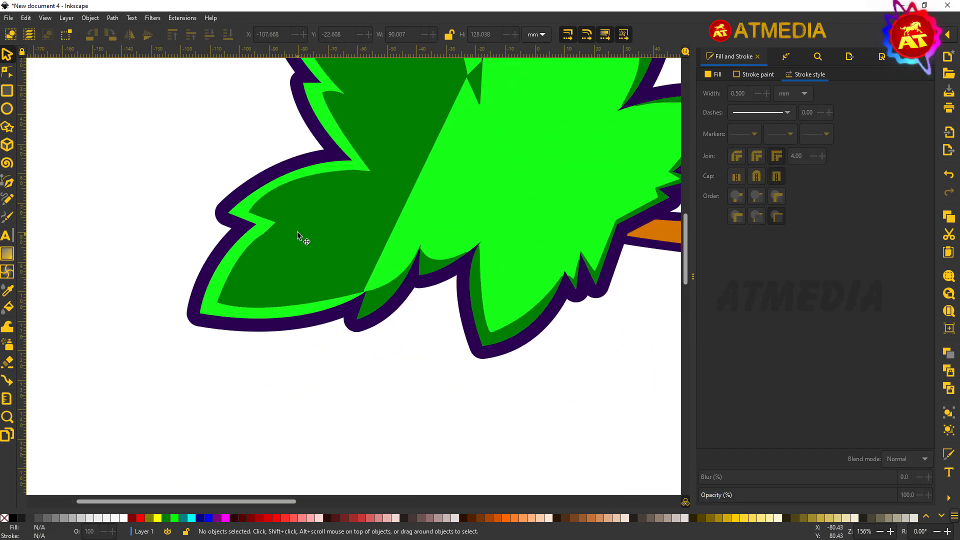
Step: Raise the dark green shading shape's fill Lightness to 69, making it light green
left_click(714, 74)
left_click(8, 307)
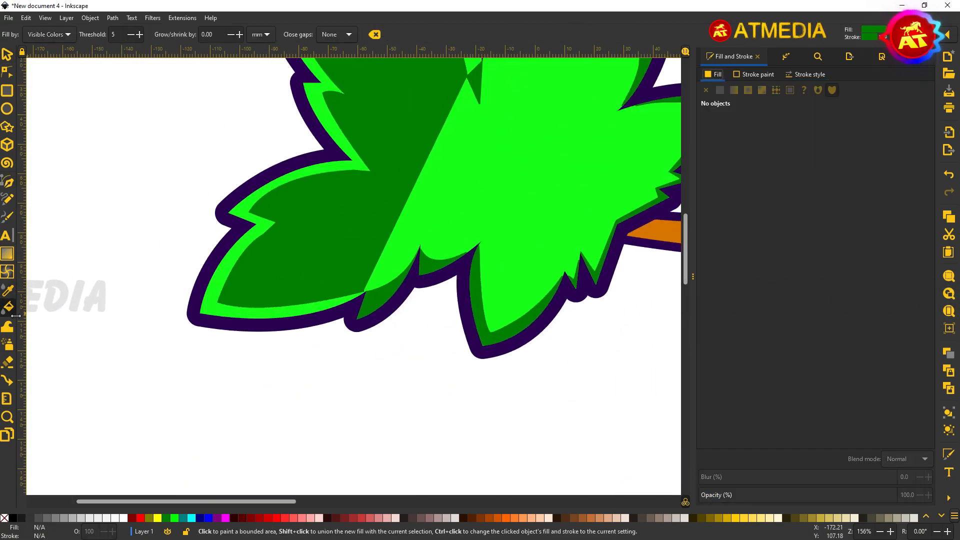
left_click(8, 289)
left_click(7, 55)
left_click(400, 130)
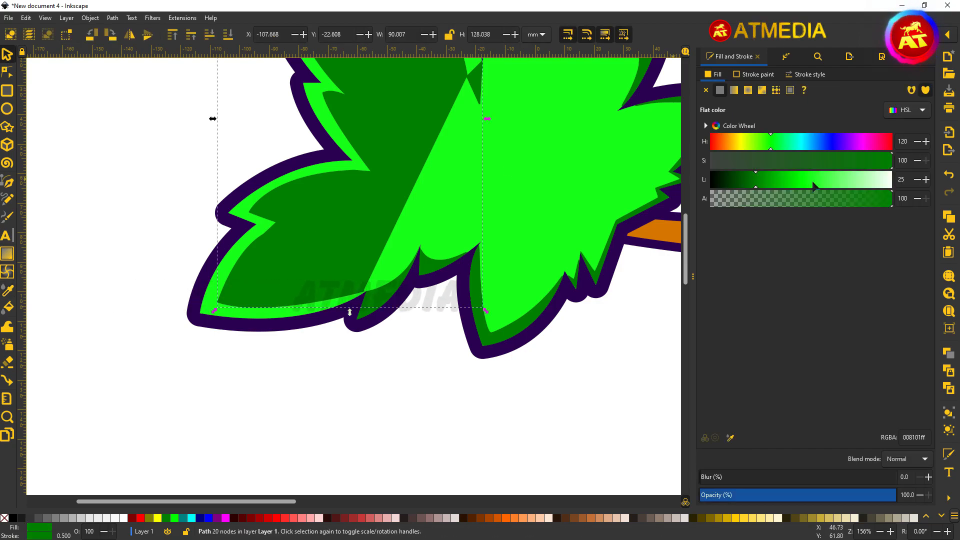
left_click(835, 183)
scroll(326, 245, "up", 4)
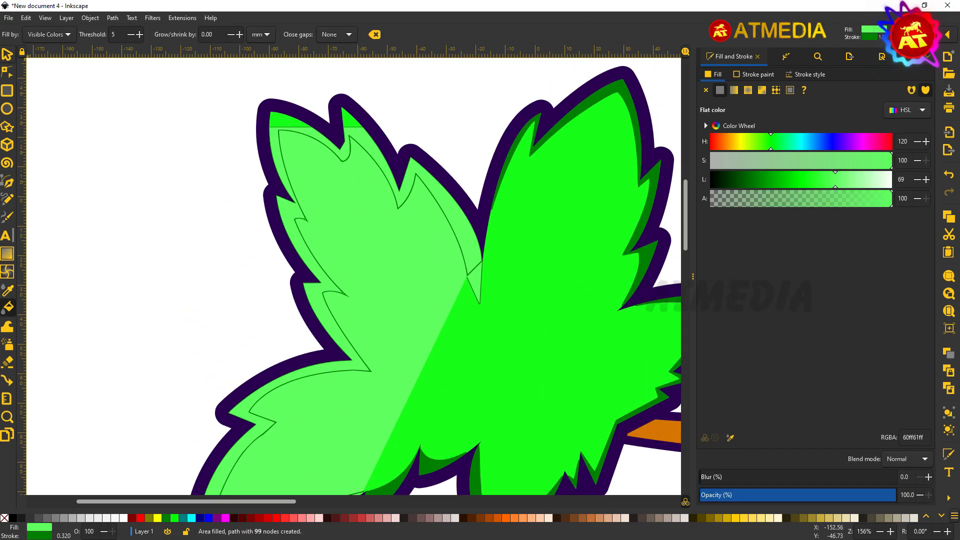
Step: Delete the unwanted partial fill and bucket-fill the leaf's outer edge band in light green
key("Delete")
scroll(345, 240, "down", 2)
left_click(9, 306)
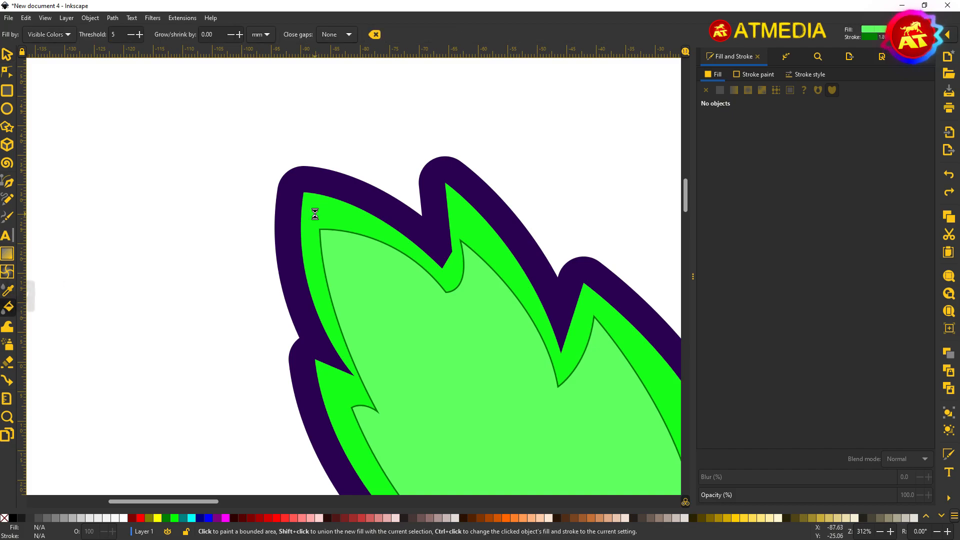
left_click(317, 208)
scroll(317, 215, "down", 12)
left_click(342, 245)
scroll(342, 255, "down", 3)
key("Delete")
left_click(356, 131)
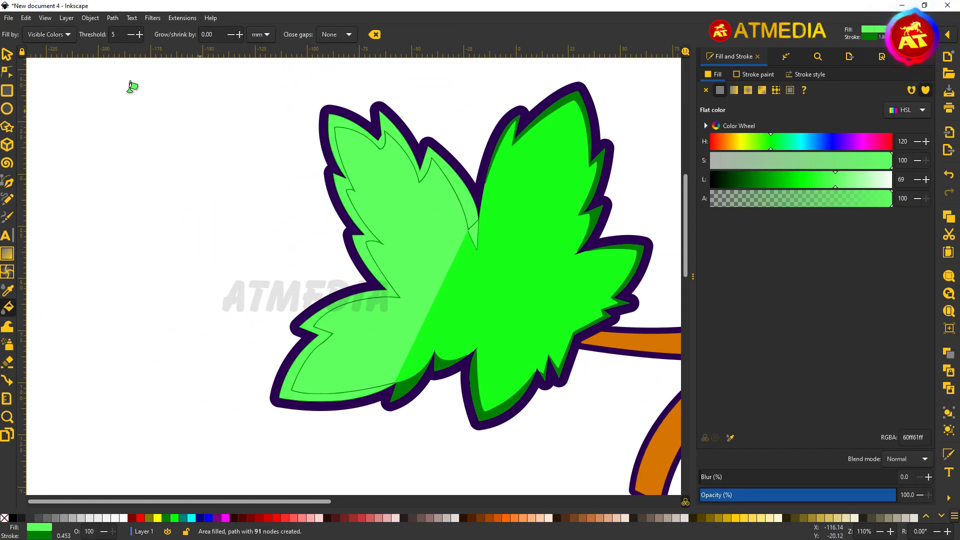
Step: Delete the light interior shape and remove the edge band's outline
left_click(7, 54)
left_click(414, 245)
key("Delete")
scroll(459, 225, "up", 2)
left_click(486, 213)
left_click(5, 518, "shift")
Step: Make the band's node a sharp corner, tidy its tip, then reselect the light green shape
left_click(7, 73)
scroll(541, 283, "up", 2)
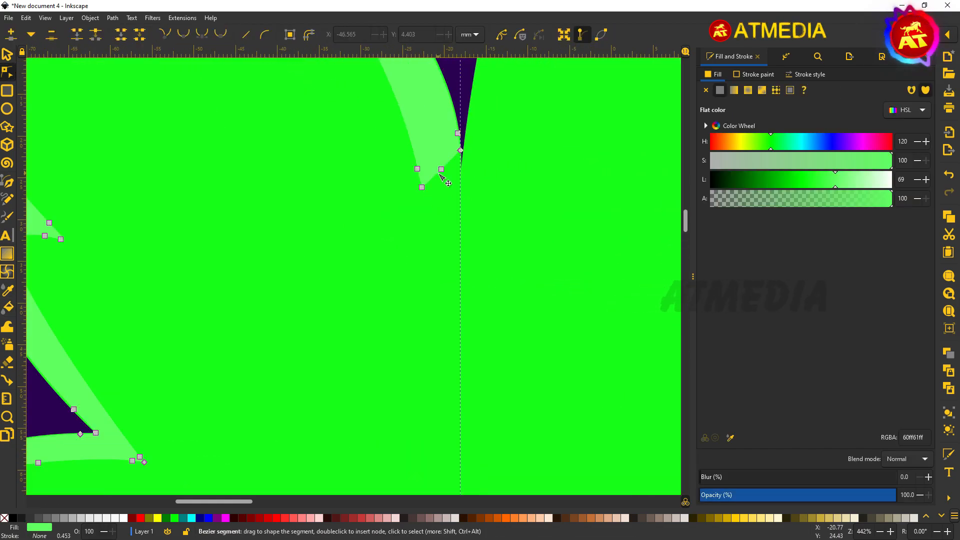
double_click(170, 33)
left_click_drag(460, 176, 462, 164)
left_click(509, 196)
scroll(509, 196, "down", 4)
left_click(495, 450)
scroll(495, 450, "down", 1)
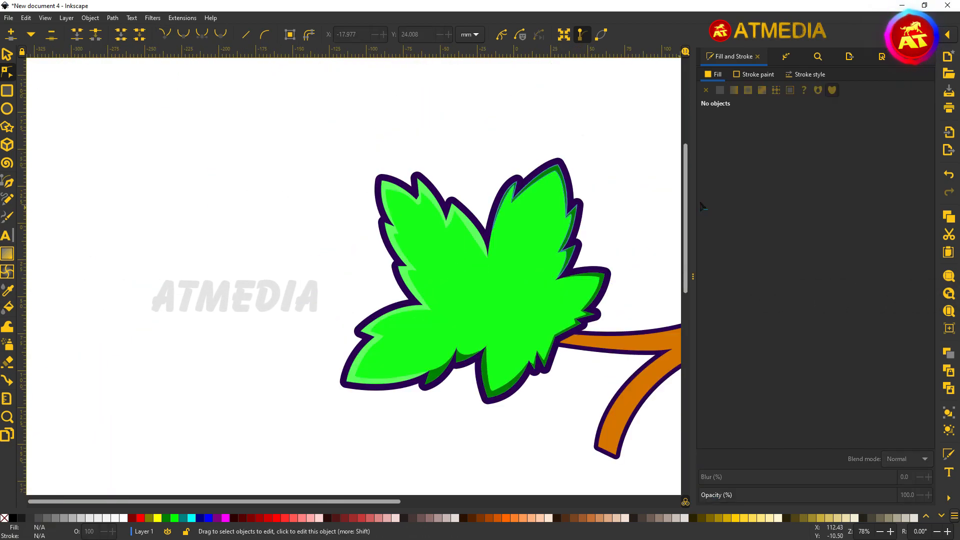
left_click(7, 55)
left_click(426, 195)
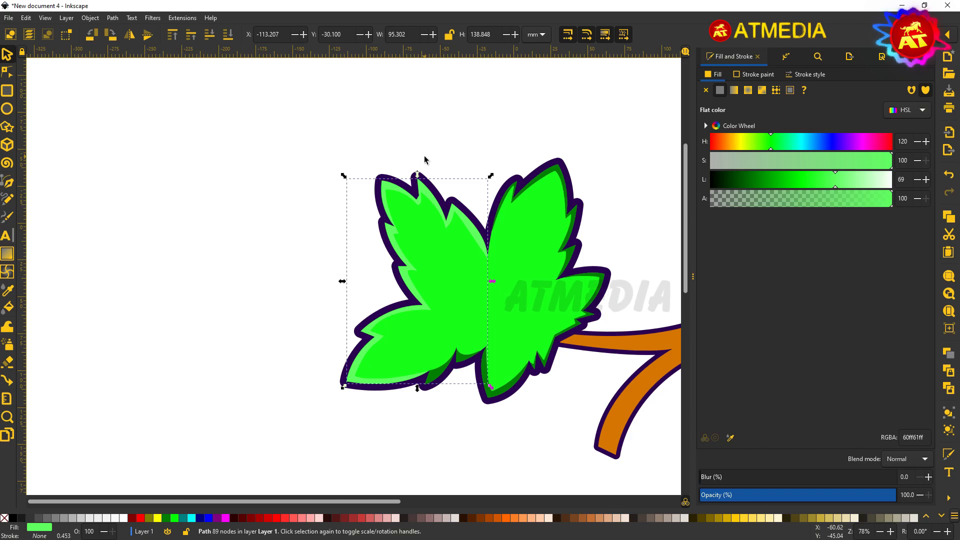
Step: Draw the main vein across the leaf and colour it dark purple with the Dropper
left_click(270, 240)
key("b")
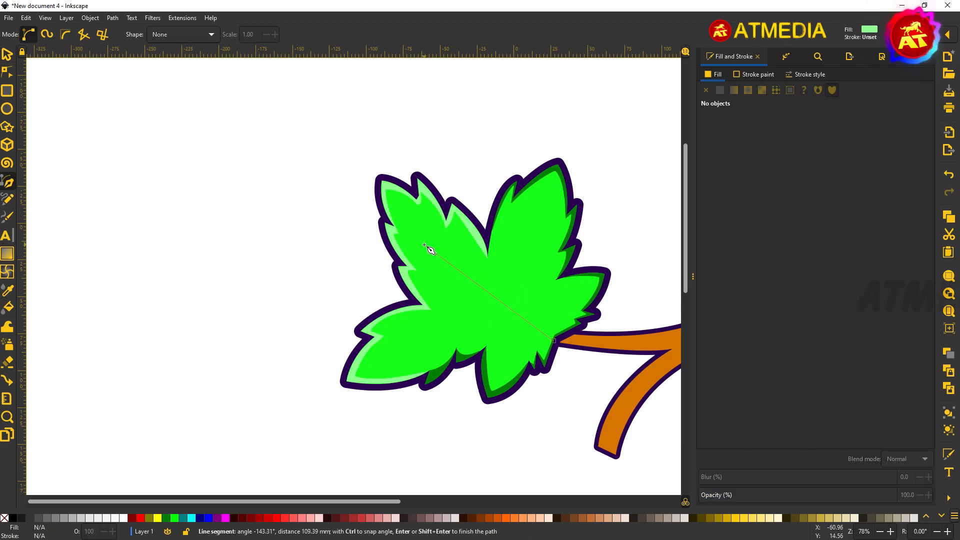
left_click_drag(392, 202, 393, 203)
key("Return")
left_click(423, 238)
left_click(554, 340)
key("d")
left_click(556, 348)
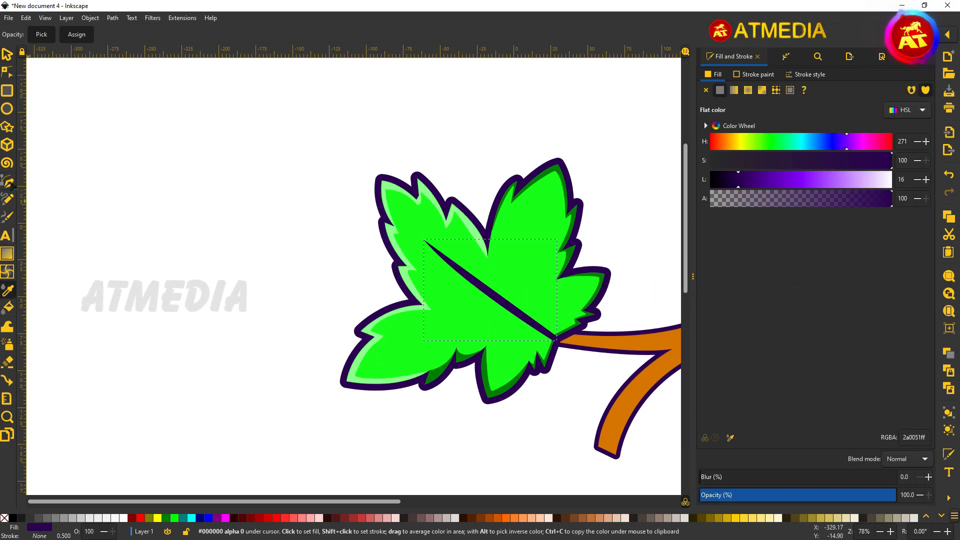
key("b")
scroll(536, 324, "up", 1)
Step: Add second and third veins branching into the right and lower leaf lobes
left_click(500, 298)
left_click_drag(536, 169, 558, 134)
left_click(505, 302)
left_click(501, 299)
left_click(493, 304)
left_click_drag(343, 351, 311, 366)
left_click(511, 309)
left_click(493, 303)
key("s")
left_click_drag(471, 318, 469, 318)
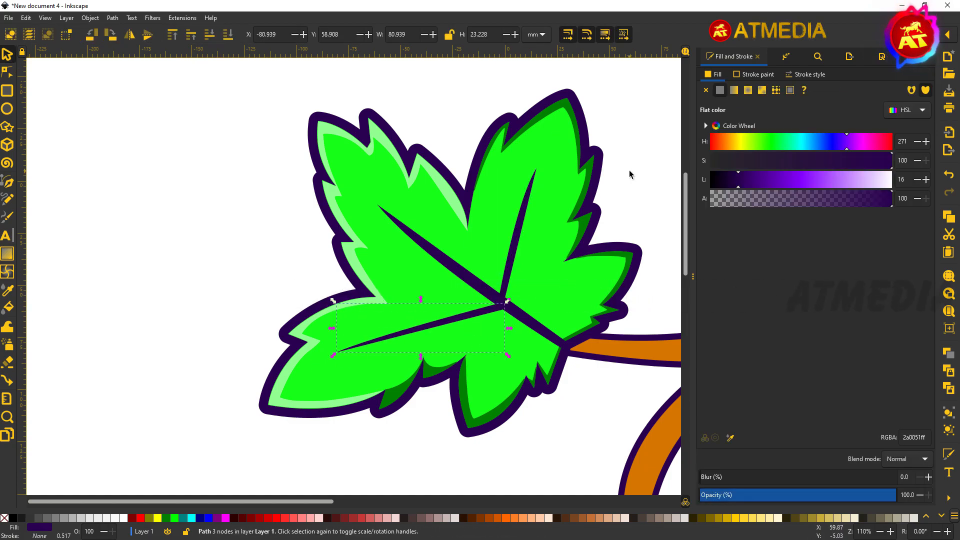
left_click(640, 162)
Step: Add small pointed spike veins along the upper, right and lower veins
key("b")
left_click(459, 268)
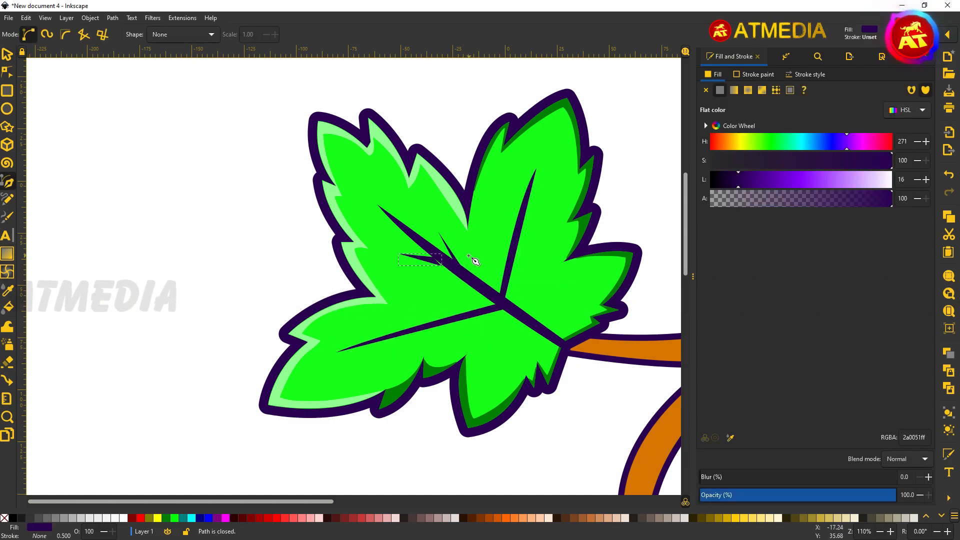
left_click(511, 241)
left_click(506, 202)
left_click(515, 228)
left_click(511, 241)
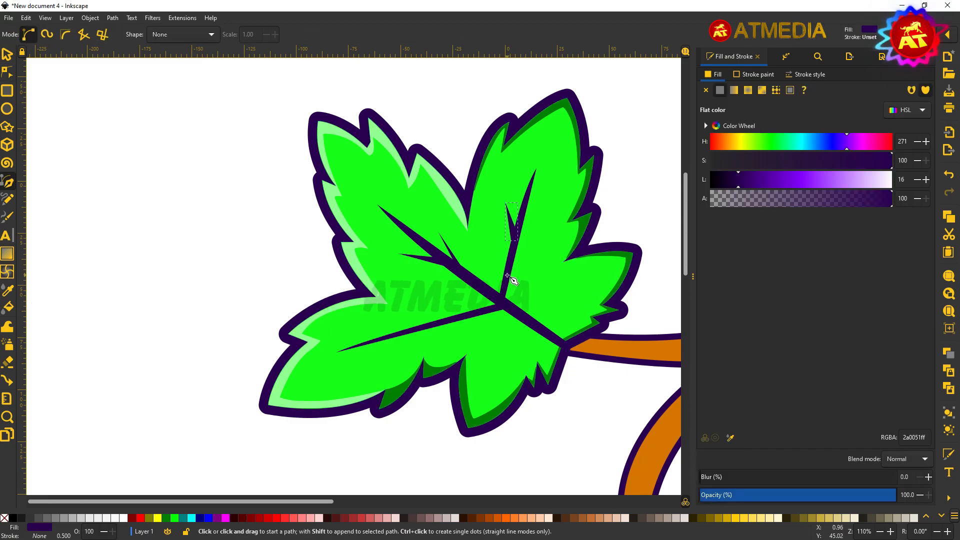
left_click(510, 276)
left_click(531, 249)
left_click(510, 276)
left_click(418, 330)
left_click(390, 353)
left_click(434, 328)
left_click(418, 330)
left_click(459, 314)
left_click(429, 307)
Step: Draw a violet circle grape hanging below the stem's end
left_click(470, 312)
left_click(459, 314)
scroll(507, 269, "down", 8)
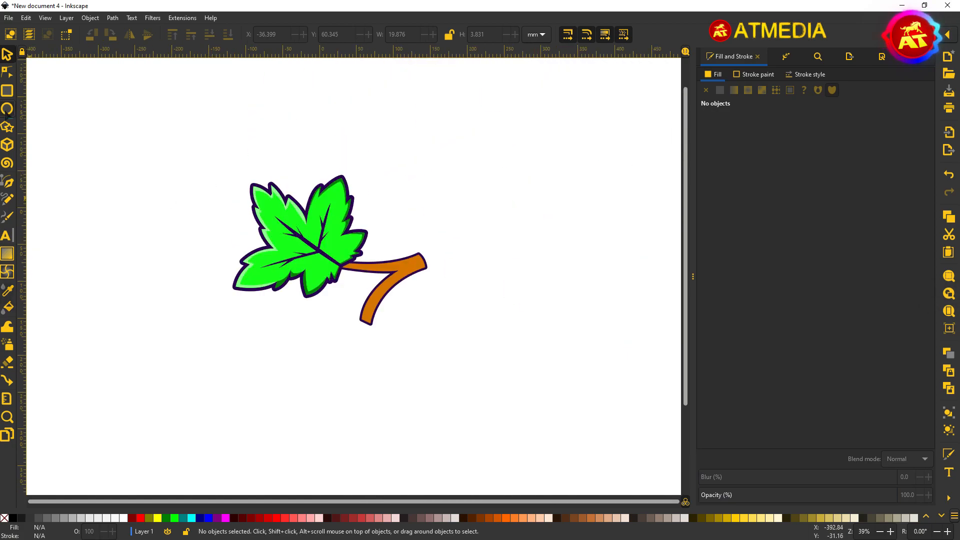
left_click_drag(321, 308, 381, 368)
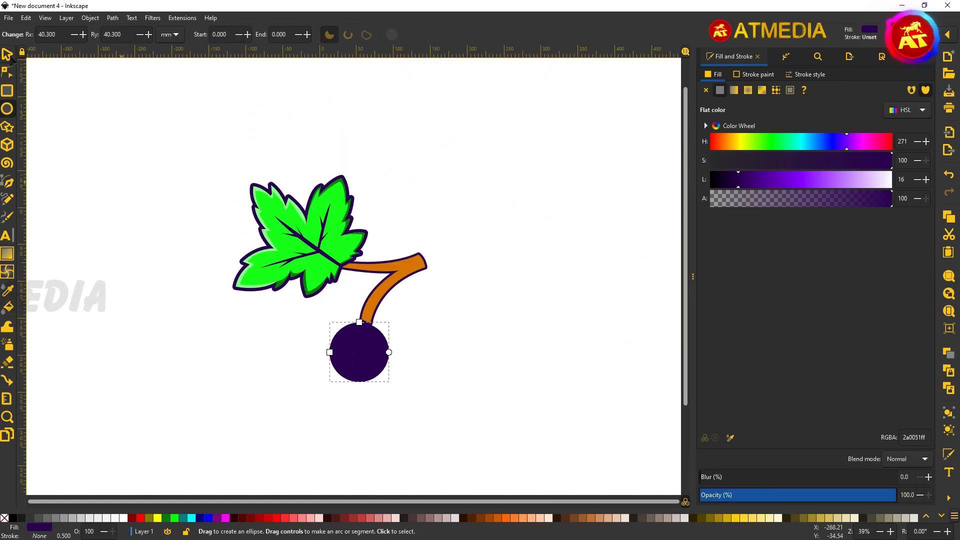
Step: Add a tilted pale highlight ellipse inside the grape and fade it with a gradient
key("d")
left_click(806, 74)
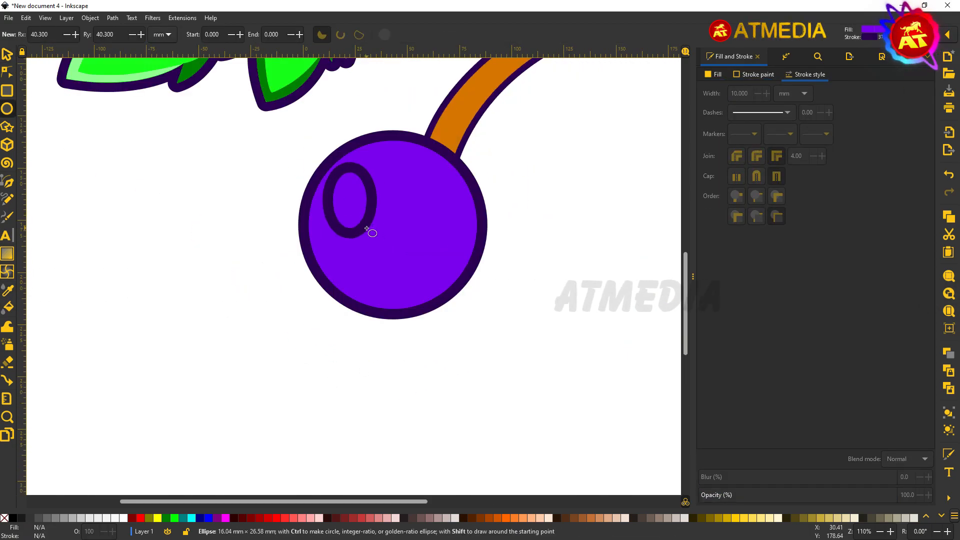
left_click(374, 206)
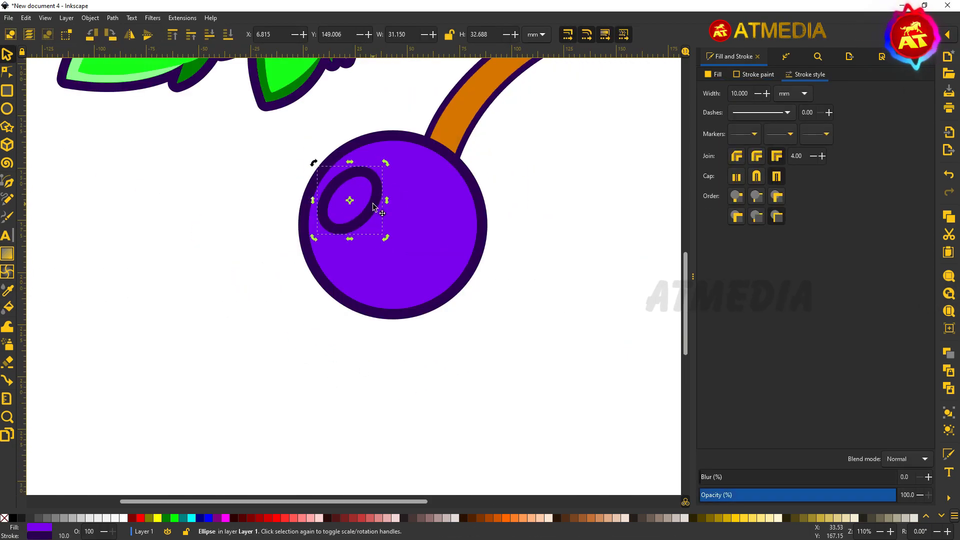
left_click_drag(352, 188, 352, 182)
left_click(7, 253)
left_click_drag(371, 166, 336, 208)
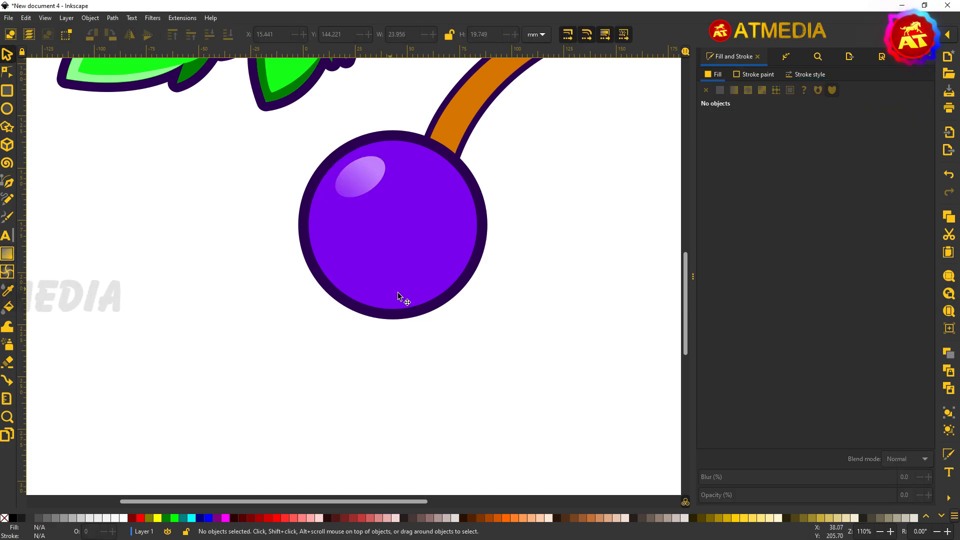
Step: Make a smaller inner circle inside the grape and darken the outer circle
left_click(439, 255)
left_click_drag(489, 323, 471, 303)
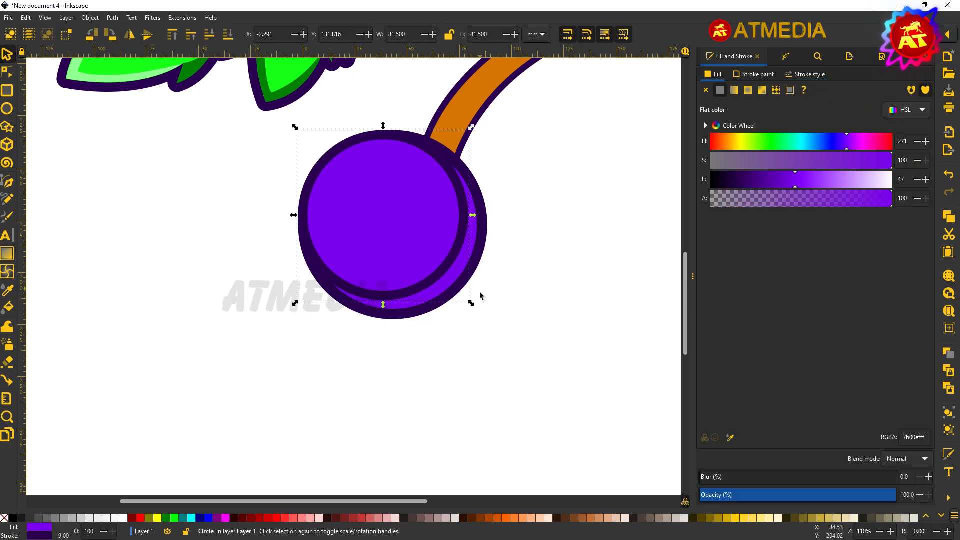
left_click_drag(795, 186, 768, 188)
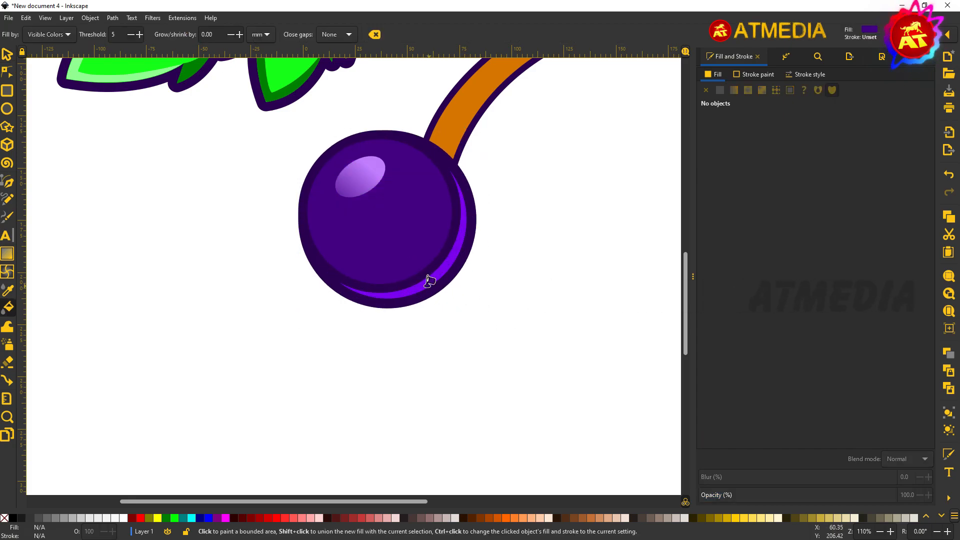
left_click(416, 239)
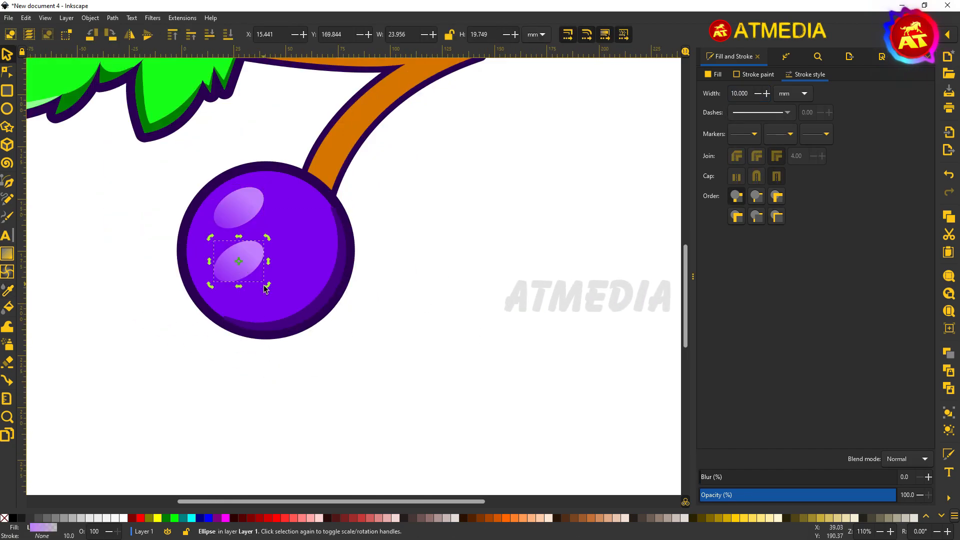
Step: Reposition the highlight and add a second, smaller lilac highlight up and to the right
left_click_drag(210, 293, 203, 284)
scroll(203, 284, "up", 2)
key("n")
key("s")
left_click_drag(243, 351, 203, 351)
key("ctrl+z")
left_click_drag(250, 316, 350, 216)
key("h")
left_click_drag(379, 253, 332, 195)
left_click_drag(317, 162, 346, 146)
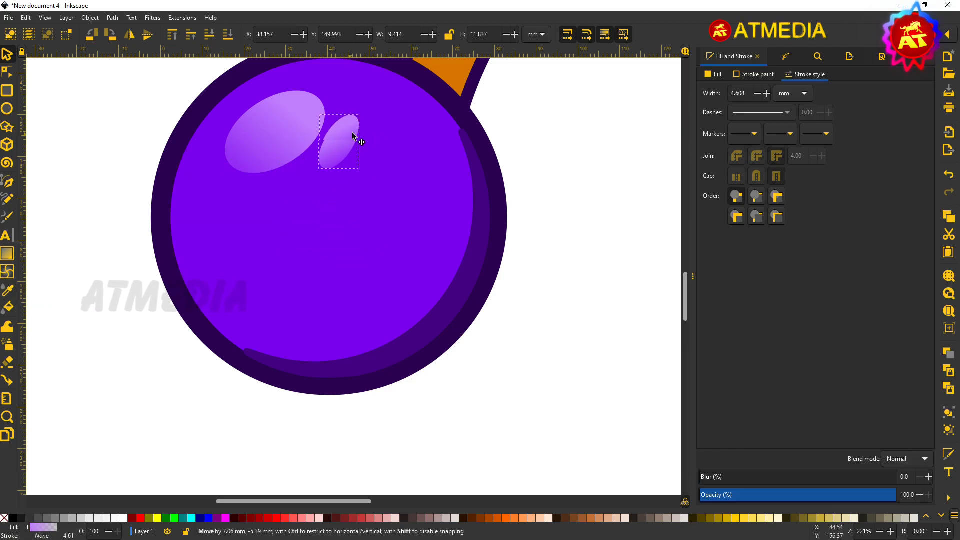
Step: Pull in the dark shading crescent's inner edge and remove its outline
scroll(225, 256, "down", 2)
left_click(454, 196)
left_click(328, 287)
scroll(282, 267, "up", 2)
key("n")
left_click_drag(399, 270, 380, 257)
left_click_drag(279, 352, 271, 325)
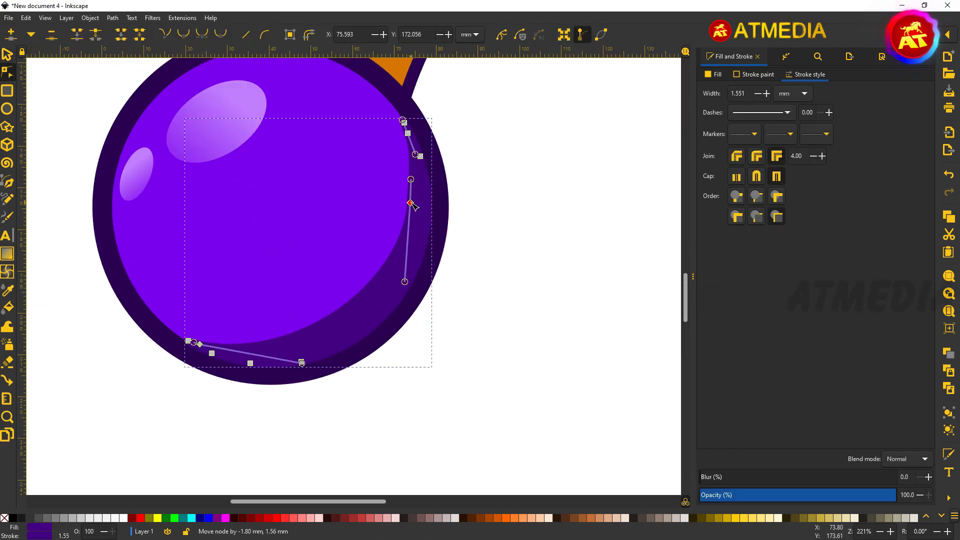
left_click(479, 280)
key("s")
left_click(280, 345)
Step: Give the crescent a dark purple fading gradient and 29.1% blur, undoing stray gradients
left_click(5, 518, "shift")
scroll(295, 416, "up", 7)
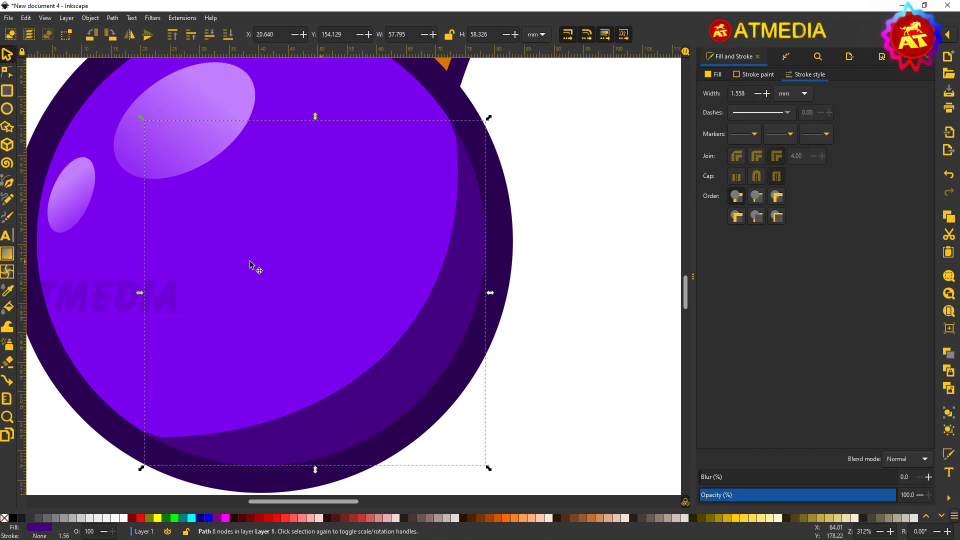
key("g")
left_click_drag(439, 401, 253, 249)
key("ctrl+z")
left_click_drag(415, 380, 273, 219)
left_click_drag(744, 479, 767, 479)
key("ctrl+z")
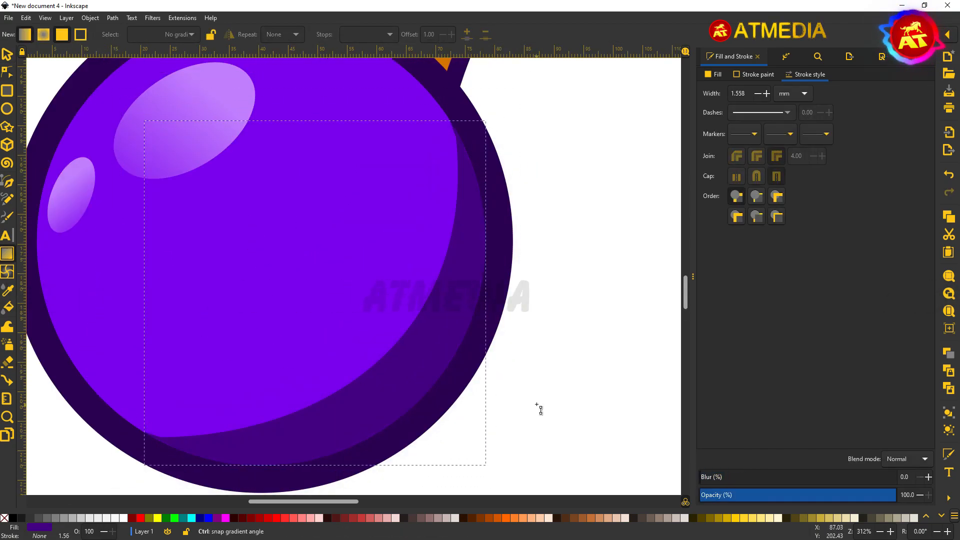
left_click_drag(408, 387, 375, 388)
key("ctrl+z")
Step: Group all parts of the grape into one object and duplicate it
key("s")
scroll(445, 226, "down", 3)
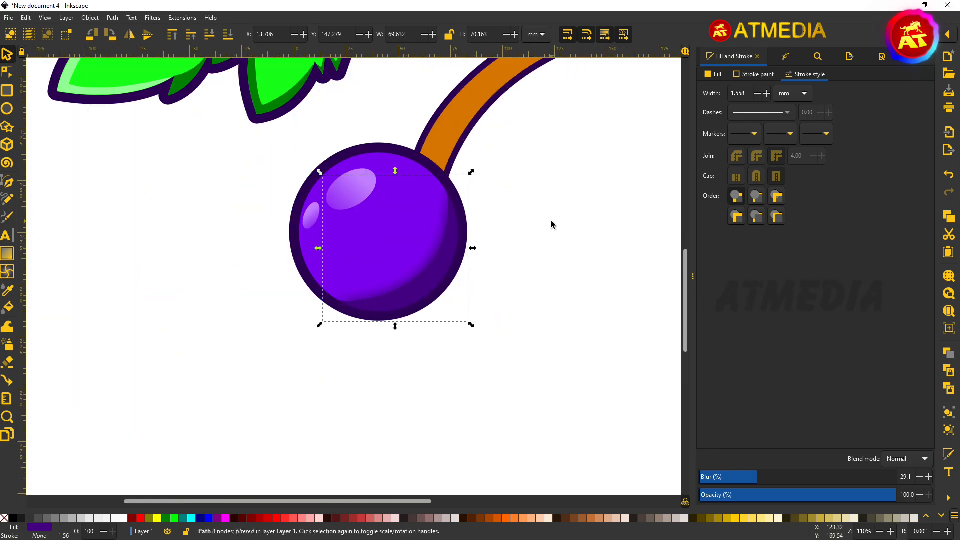
left_click(553, 225)
scroll(310, 295, "down", 1)
scroll(349, 304, "down", 1)
left_click_drag(286, 327, 403, 207)
key("ctrl+g")
key("ctrl+d")
Step: Place grape copies beside and around the first to form the bunch's top rows
left_click_drag(350, 265, 400, 274)
key("ctrl+d")
left_click_drag(448, 321, 471, 340)
key("ctrl+d")
left_click_drag(430, 295, 328, 335)
key("ctrl+d")
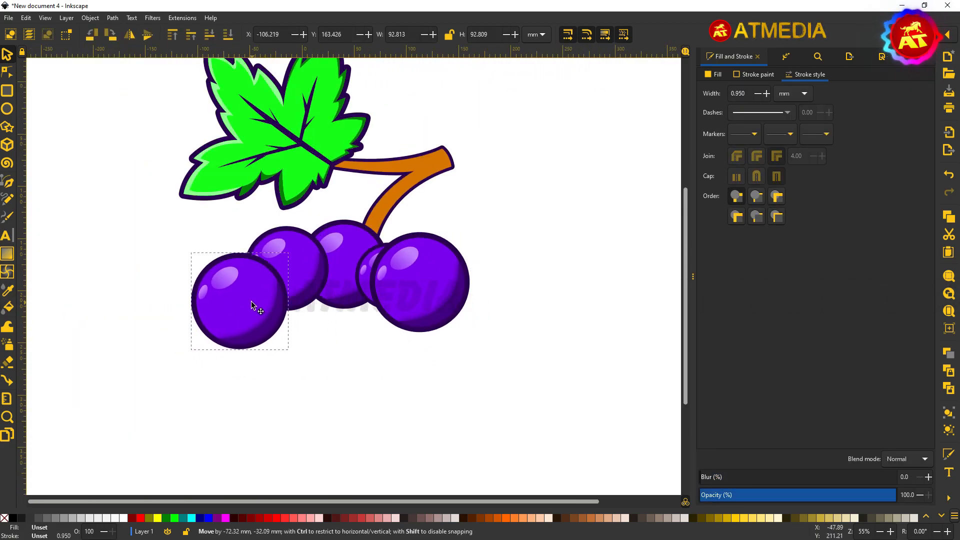
left_click_drag(251, 302, 241, 285)
key("ctrl+d")
left_click_drag(242, 286, 323, 337)
key("ctrl+d")
scroll(225, 336, "down", 4)
left_click_drag(278, 313, 365, 268)
Step: Enlarge some copies and add lower rows of grapes tapering toward the bottom
key("ctrl+d")
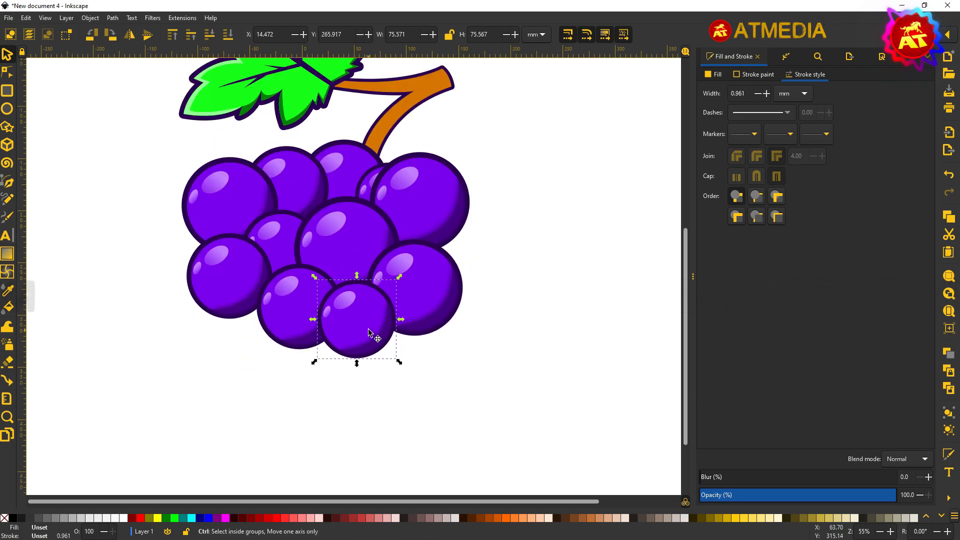
left_click_drag(318, 381, 345, 409)
key("ctrl+d")
left_click_drag(325, 388, 274, 418)
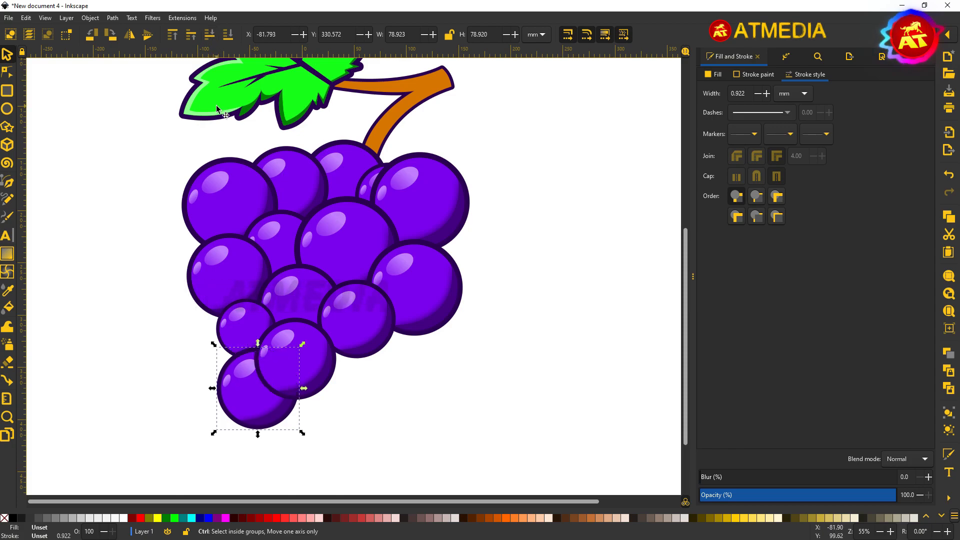
left_click_drag(374, 452, 360, 439)
left_click_drag(333, 413, 400, 363)
key("ctrl+d")
left_click_drag(429, 392, 451, 413)
key("ctrl+d")
left_click_drag(392, 367, 304, 424)
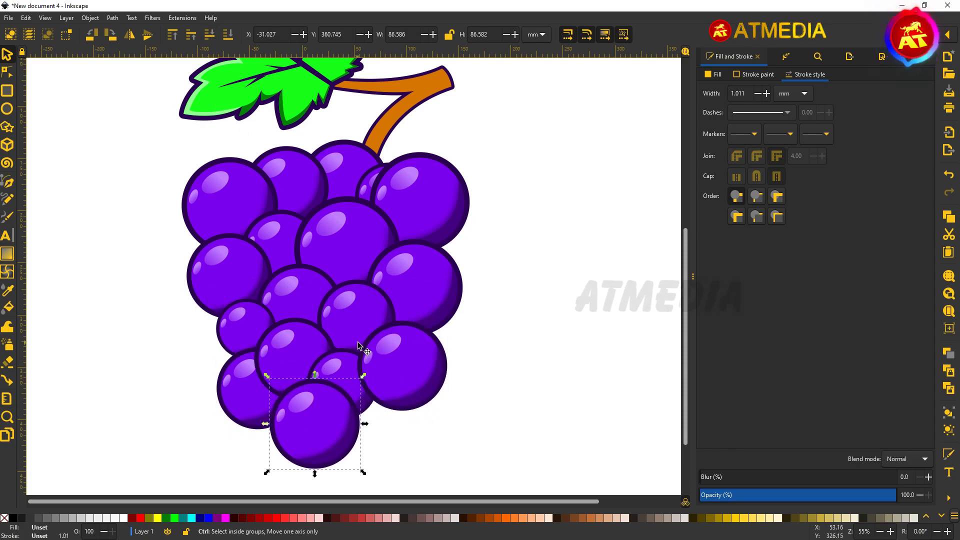
scroll(320, 425, "down", 4)
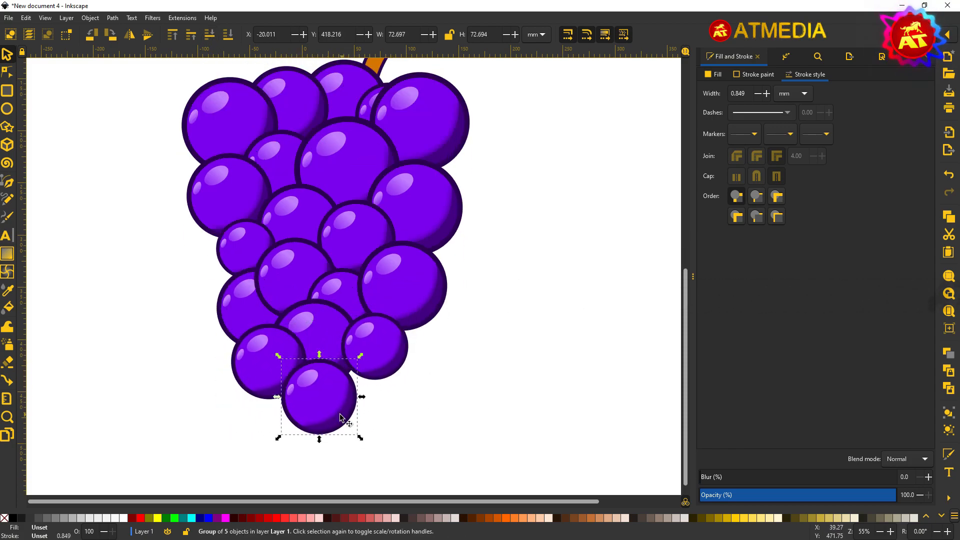
Step: Move the bottom grape slightly to the left
left_click_drag(330, 434, 295, 430)
scroll(468, 312, "down", 2)
left_click(491, 299)
scroll(397, 240, "up", 6)
Step: Fill the green leaf with a radial gradient fading to an opaque dark green outer stop
left_click(394, 276)
left_click(713, 75)
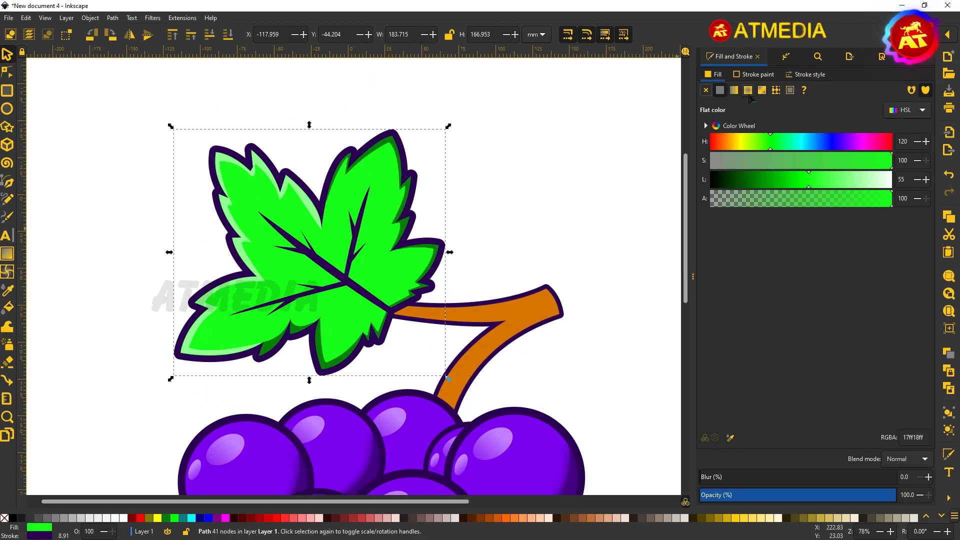
left_click(748, 90)
left_click(719, 180)
left_click_drag(786, 235, 787, 234)
left_click(891, 215)
left_click(801, 196)
left_click(891, 253)
scroll(600, 215, "down", 2)
scroll(581, 204, "down", 1)
Step: Give the light-green leaf highlight a linear gradient that fades out
left_click(608, 210)
scroll(607, 210, "down", 2)
scroll(463, 234, "up", 2)
left_click(463, 234)
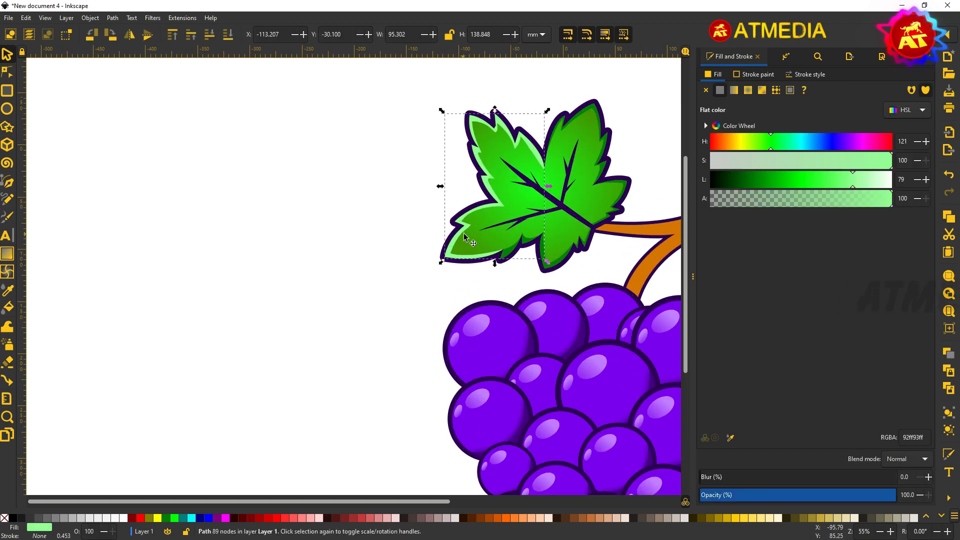
left_click(583, 196)
left_click(461, 235)
left_click(734, 91)
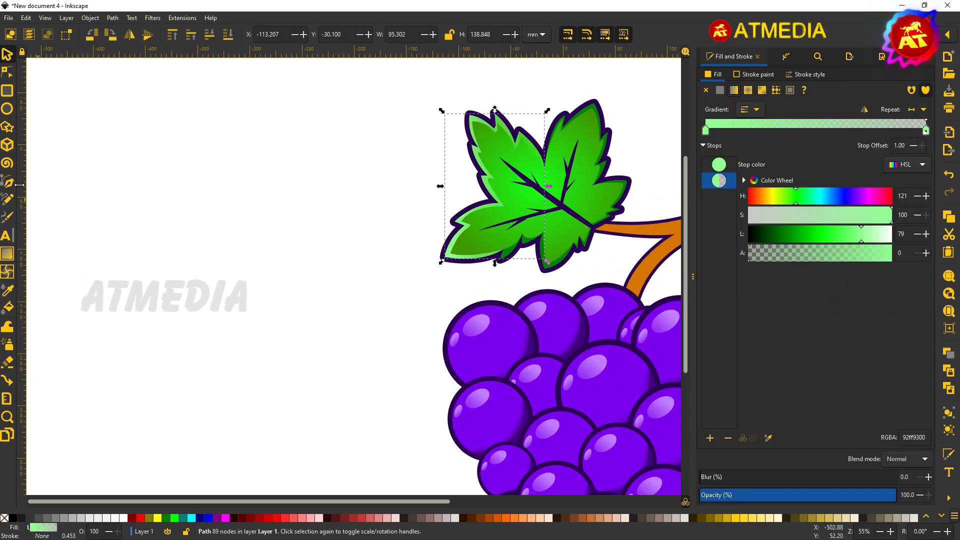
left_click(786, 235)
key("Escape")
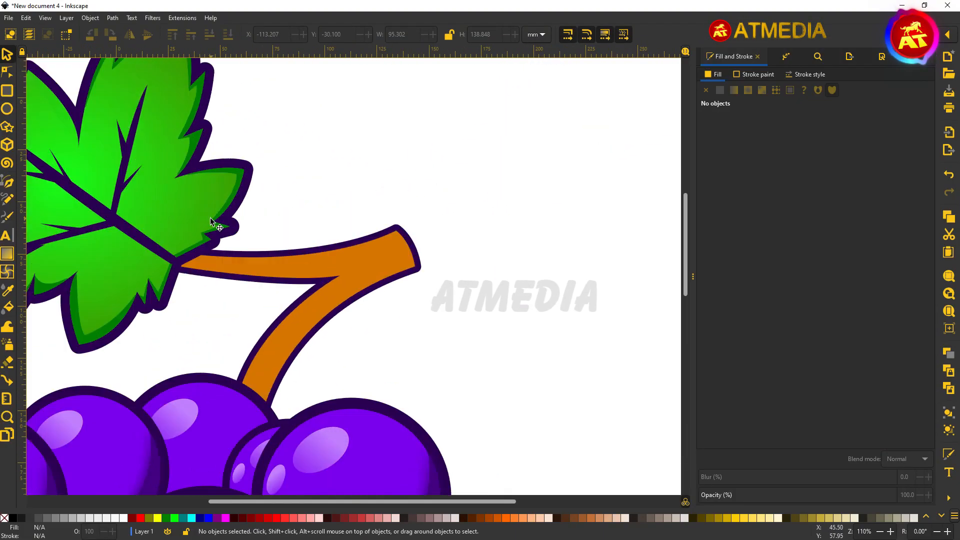
Step: Delete the old highlight on the orange stem
scroll(125, 290, "up", 2)
scroll(170, 300, "up", 1)
key("b")
scroll(197, 220, "down", 2)
key("s")
left_click(365, 226)
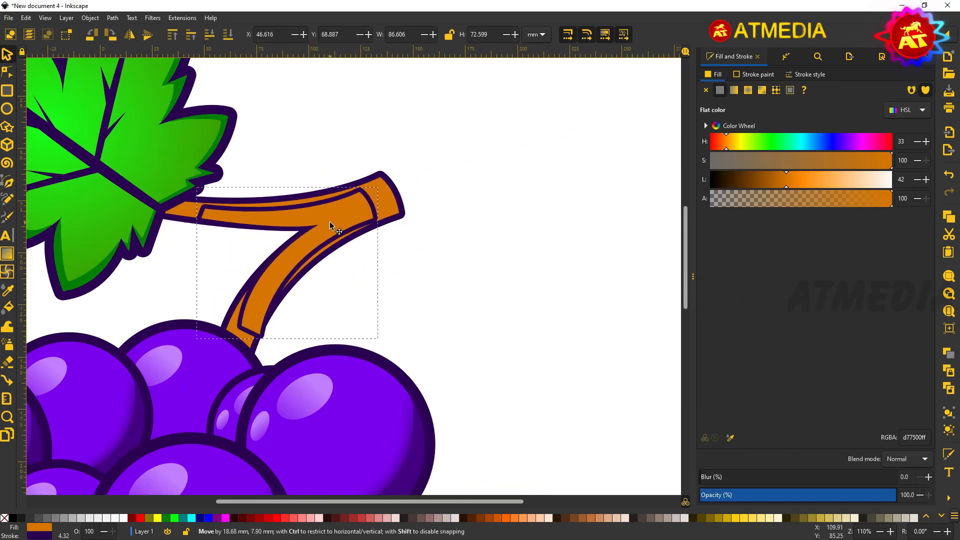
key("Delete")
Step: Draw a new curved highlight path running down along the stem with the Pen tool
key("b")
scroll(278, 283, "up", 1)
key("Return")
left_click(419, 147)
left_click_drag(437, 180, 442, 189)
key("Return")
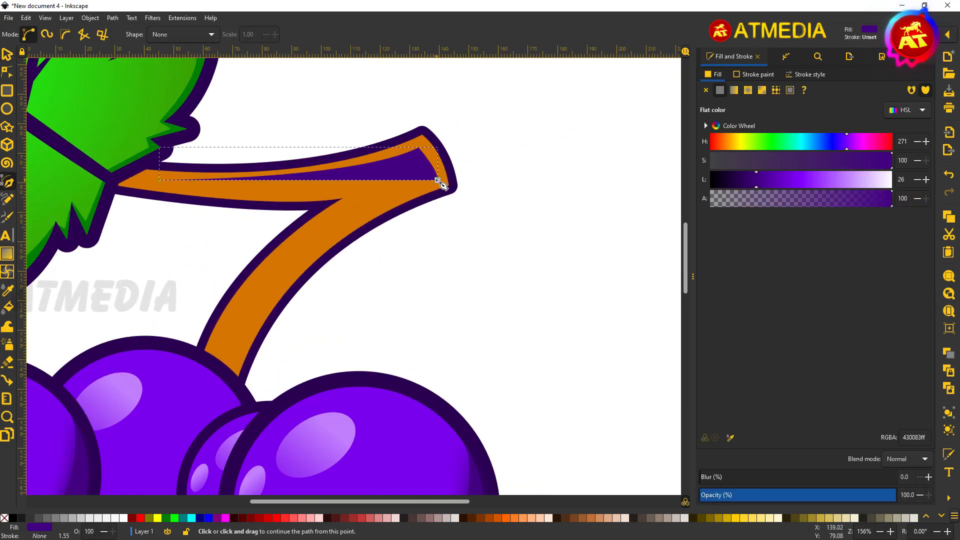
left_click(437, 180)
left_click_drag(236, 358, 220, 399)
key("Return")
left_click_drag(424, 189, 425, 190)
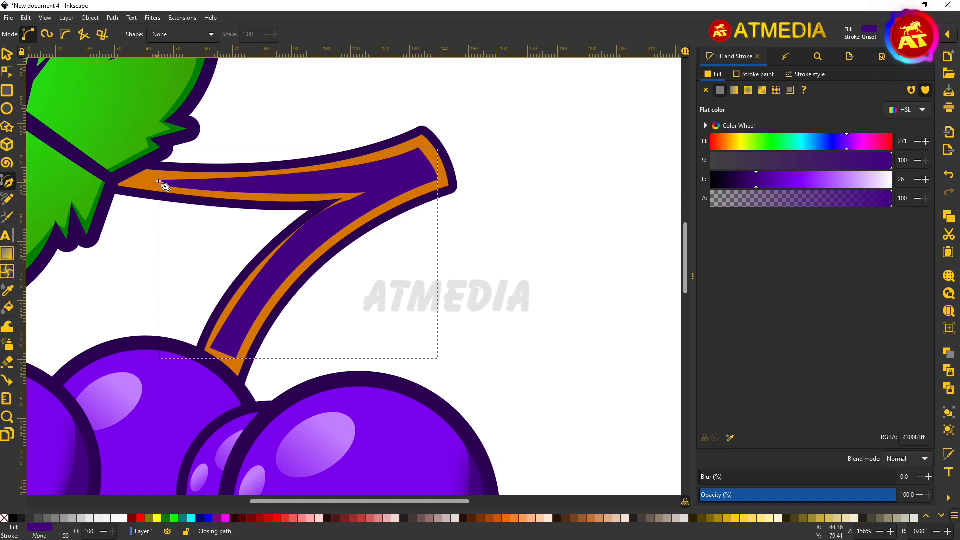
key("s")
Step: Colour the stem highlight light orange and soften it with blur
left_click(727, 141)
left_click(829, 179)
left_click(747, 477)
scroll(502, 292, "down", 1)
key("alt+Tab")
key("alt+Tab")
scroll(502, 250, "down", 2)
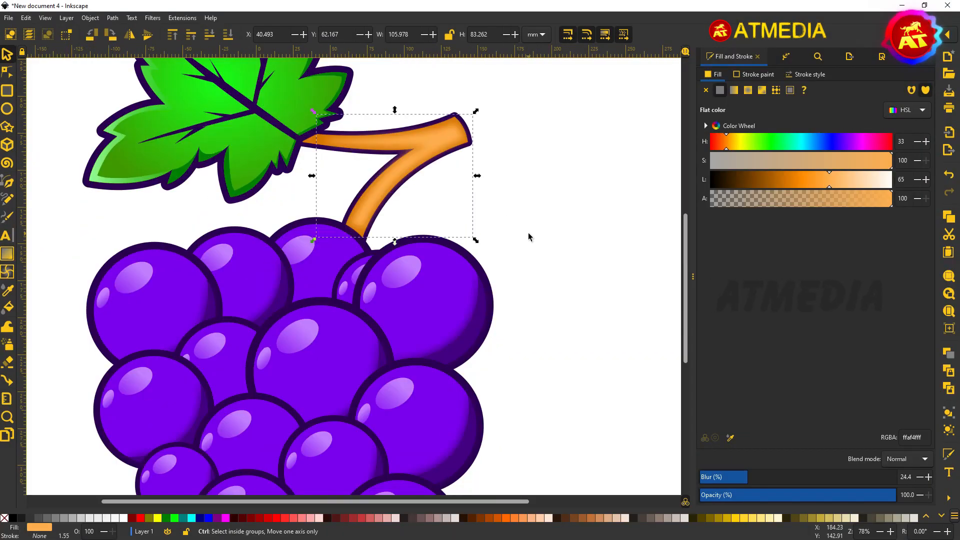
left_click(522, 237)
scroll(522, 237, "down", 3)
Step: Draw a curly tendril beside the stem with the Calligraphy tool
scroll(483, 150, "up", 6)
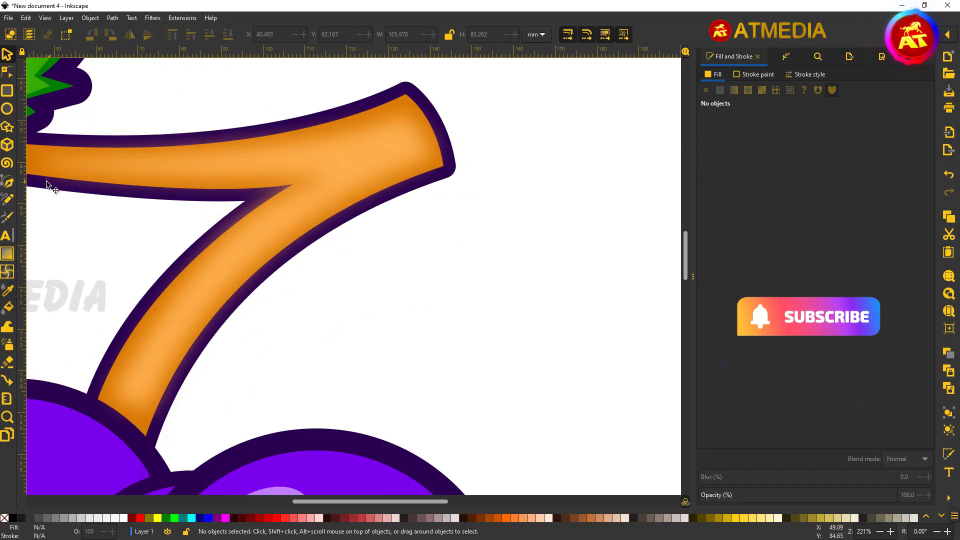
left_click(7, 181)
scroll(360, 175, "down", 2)
left_click(360, 176)
left_click(8, 216)
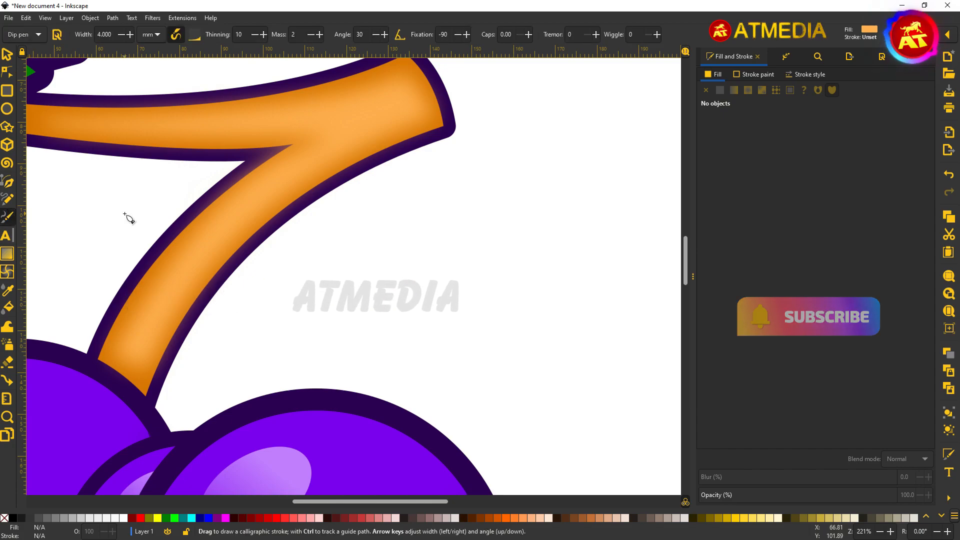
left_click_drag(356, 181, 355, 181)
left_click_drag(470, 300, 493, 332)
Step: Move the tendril toward the stem and colour it dark purple with the Dropper
key("Escape")
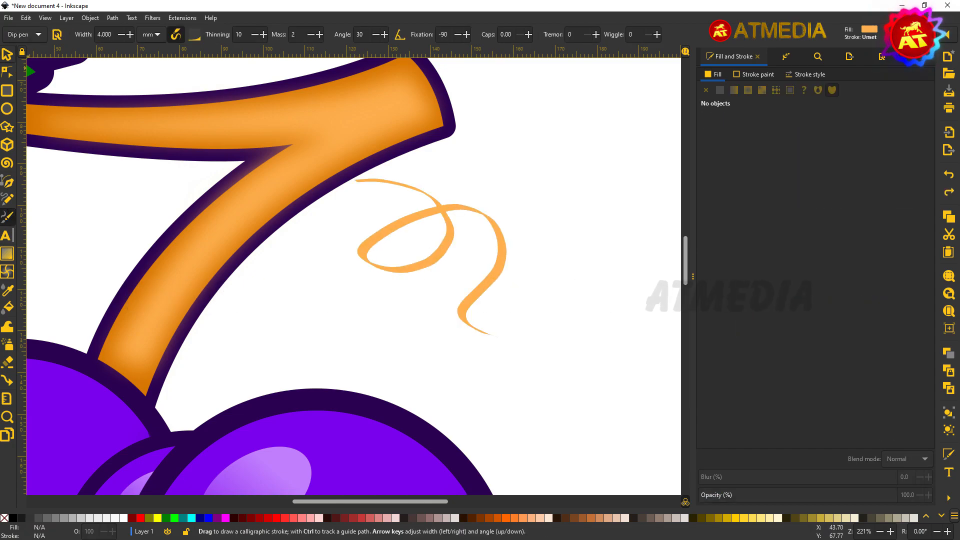
key("s")
left_click_drag(450, 227, 446, 223)
key("d")
left_click(256, 242)
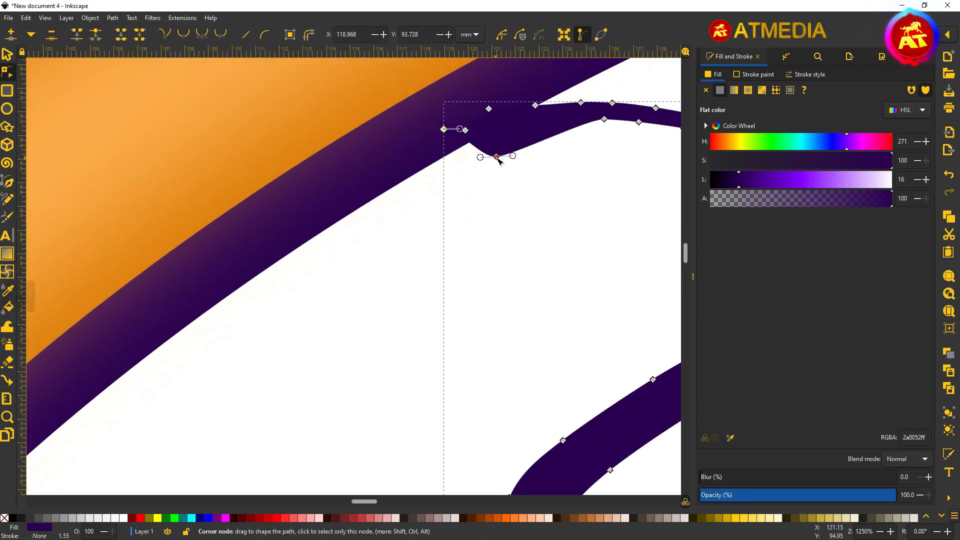
Step: Enlarge the curly tendril and adjust its size
left_click_drag(618, 153, 371, 111)
scroll(553, 243, "down", 9)
left_click_drag(581, 268, 625, 195)
key("s")
key("Escape")
left_click(540, 95)
scroll(523, 92, "up", 5)
left_click_drag(525, 90, 518, 89)
key("Escape")
scroll(556, 170, "down", 7)
Step: Add a flat light-purple shadow ellipse under the grapes, 26.6% blur and 52% opacity
left_click_drag(608, 410, 371, 86)
key("Escape")
left_click(7, 108)
left_click_drag(324, 329, 467, 334)
key("s")
left_click(734, 479)
left_click(774, 179)
left_click(415, 334)
left_click(822, 497)
Step: Blur the light shadow ellipse further
left_click(469, 333)
left_click(749, 478)
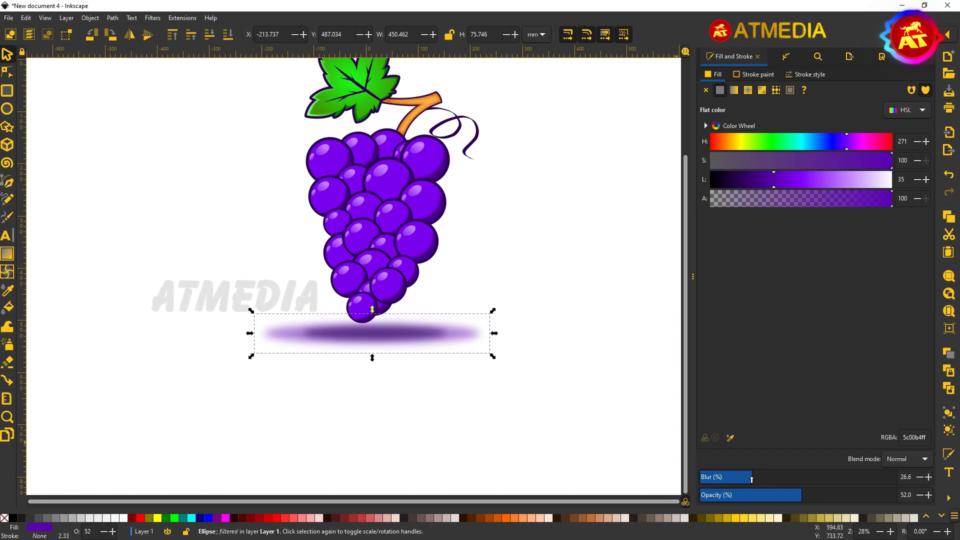
left_click(565, 385)
Step: Draw a background rectangle around the grapes and send it behind them with End
left_click_drag(330, 125, 347, 218)
key("r")
left_click_drag(264, 80, 526, 483)
key("s")
left_click_drag(486, 235, 474, 229)
key("End")
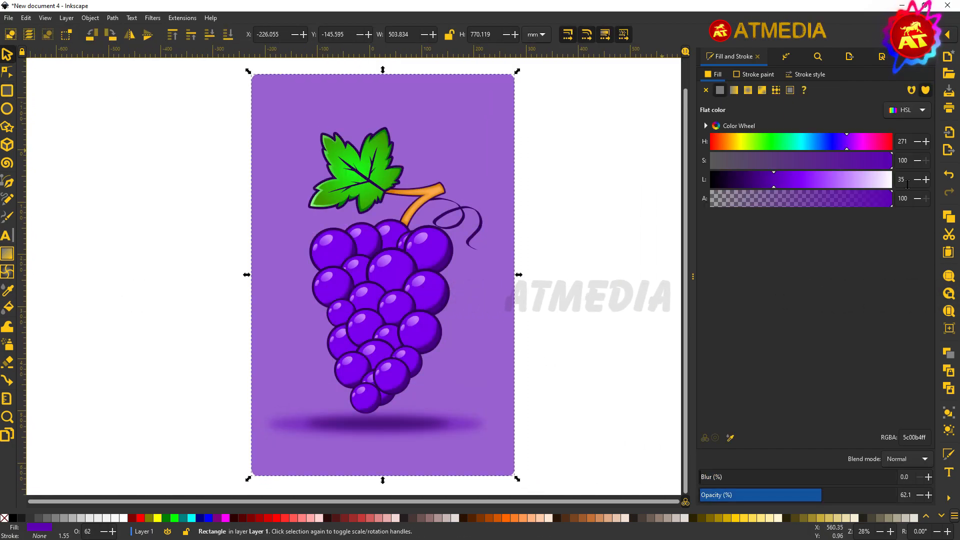
Step: Fill the background with a radial gradient from magenta centre to dark purple 6a0084ff
left_click(861, 145)
left_click_drag(860, 495, 897, 495)
left_click(796, 182)
mouse_move(845, 145)
left_mouse_down()
mouse_move(805, 153)
mouse_move(857, 157)
left_mouse_up()
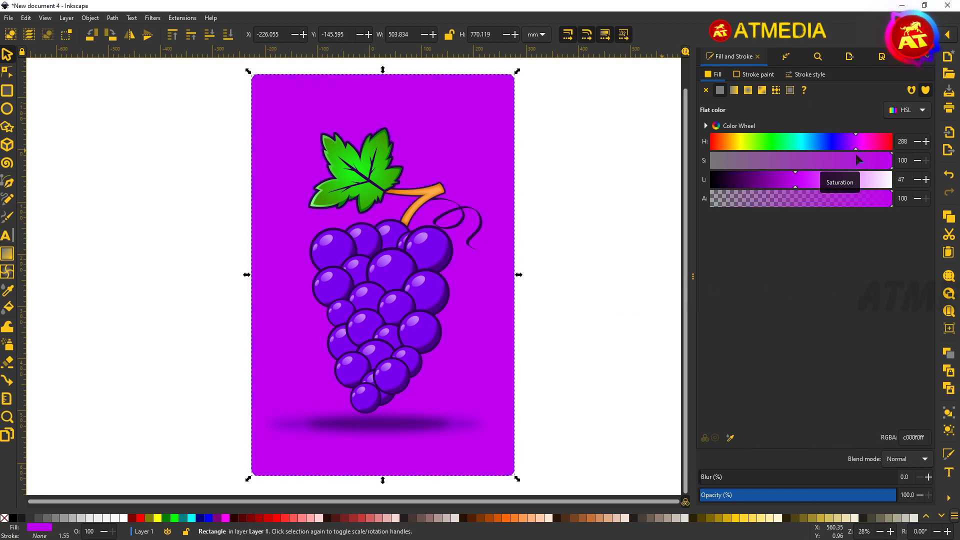
left_click(748, 90)
left_click(719, 181)
left_click_drag(755, 254, 894, 254)
left_click(779, 235)
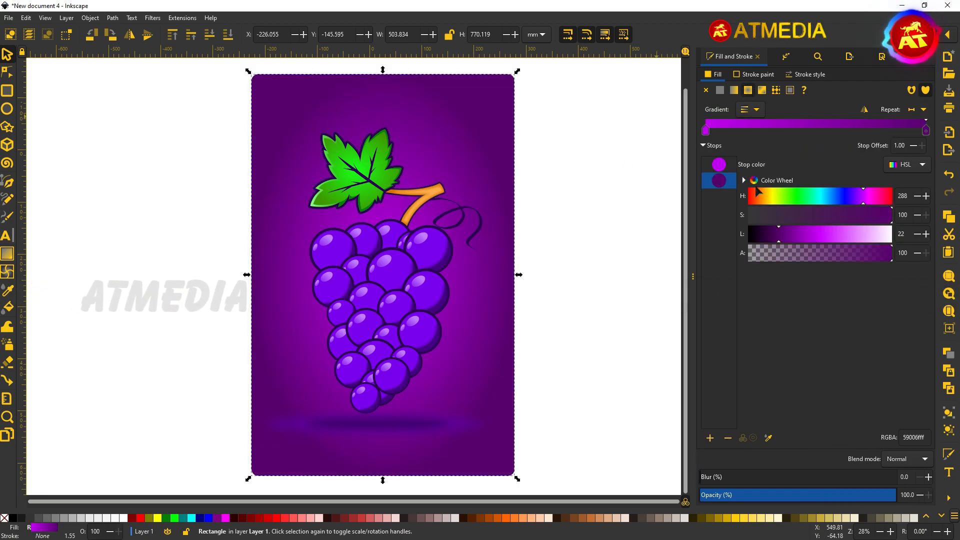
key("Escape")
Step: Stretch the background rectangle wider to the left and bring up Export settings
scroll(499, 197, "up", 2)
scroll(452, 305, "down", 2)
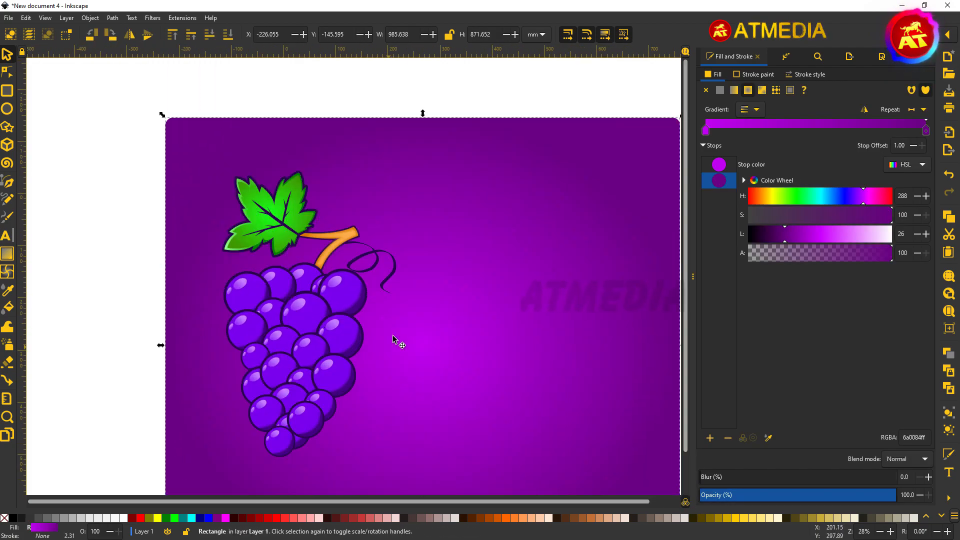
scroll(393, 336, "down", 3)
left_click_drag(161, 274, 6, 277)
scroll(300, 280, "left", 3)
left_click_drag(88, 299, 22, 299)
scroll(426, 255, "down", 1)
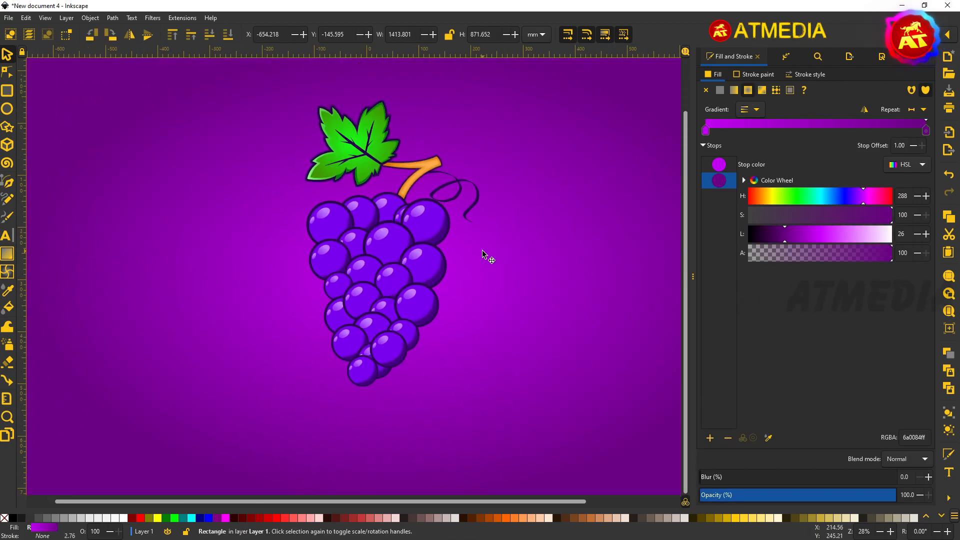
key("ctrl+shift+e")
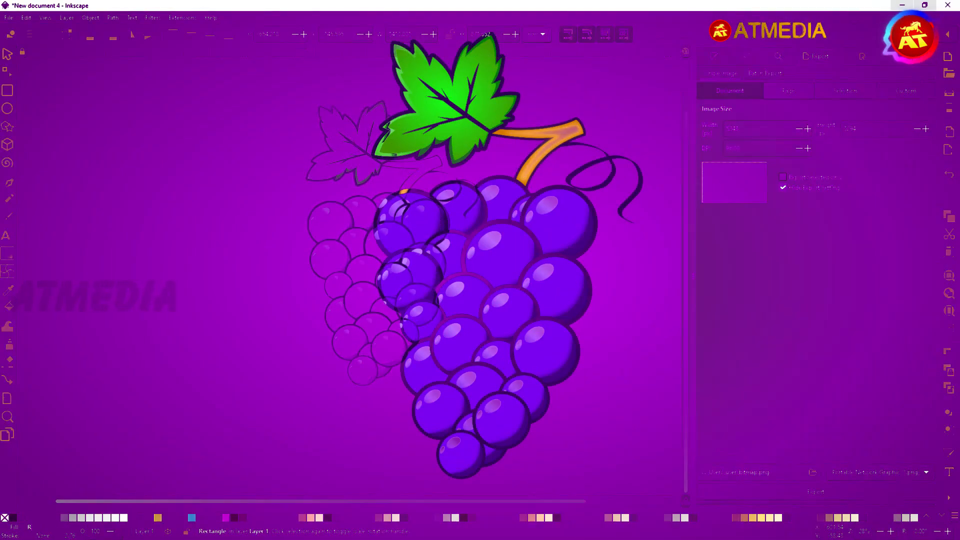